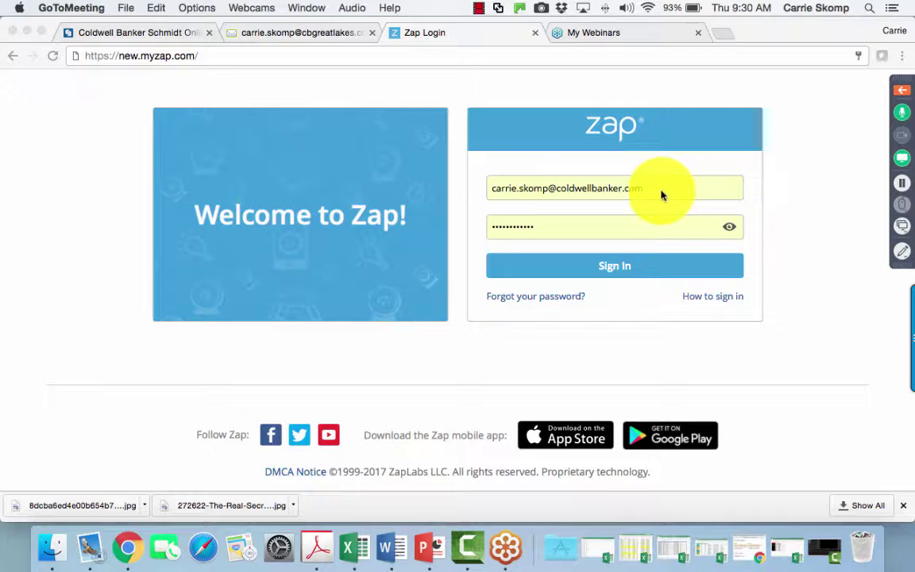
Step: Sign in to Zap with the prefilled credentials and open the bulk contact import page from the Contacts list
left_click(606, 274)
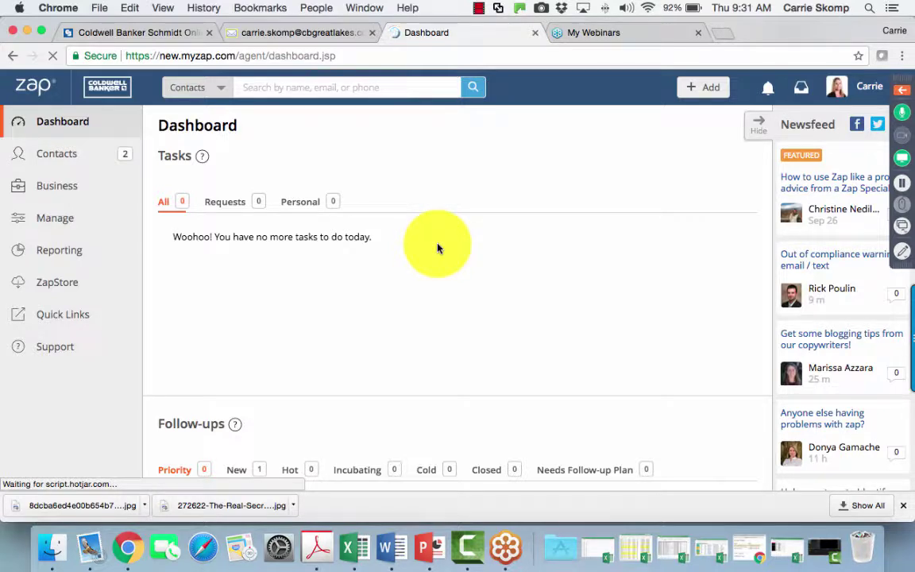
left_click(713, 90)
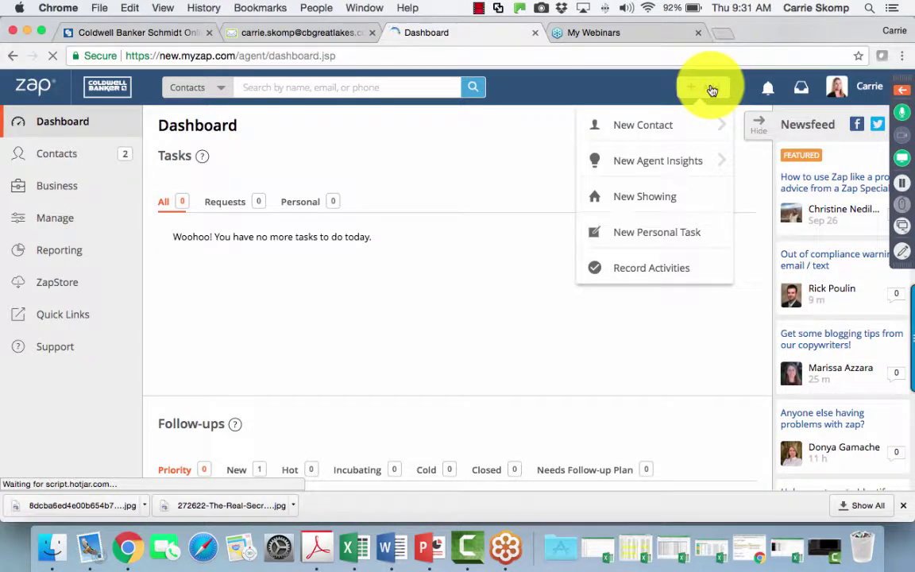
mouse_move(694, 126)
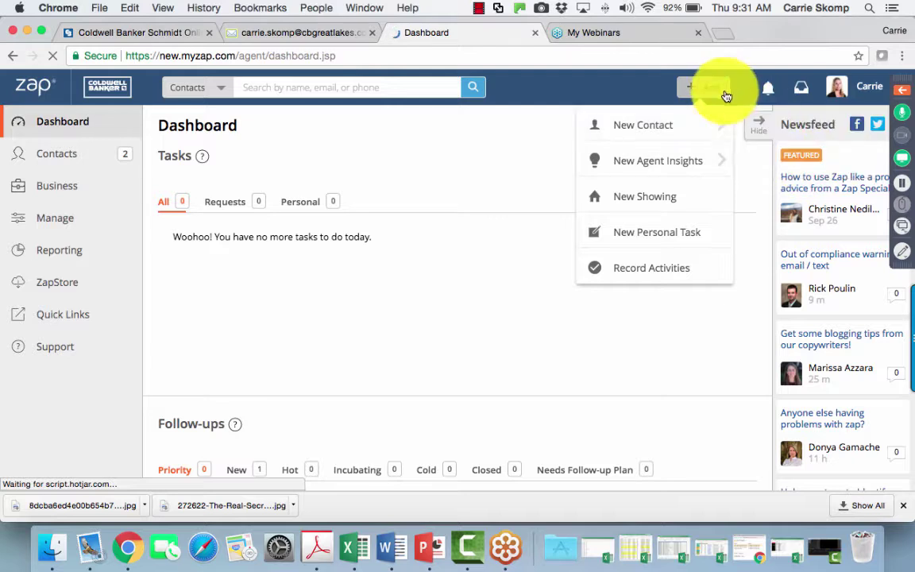
left_click(719, 91)
left_click(54, 157)
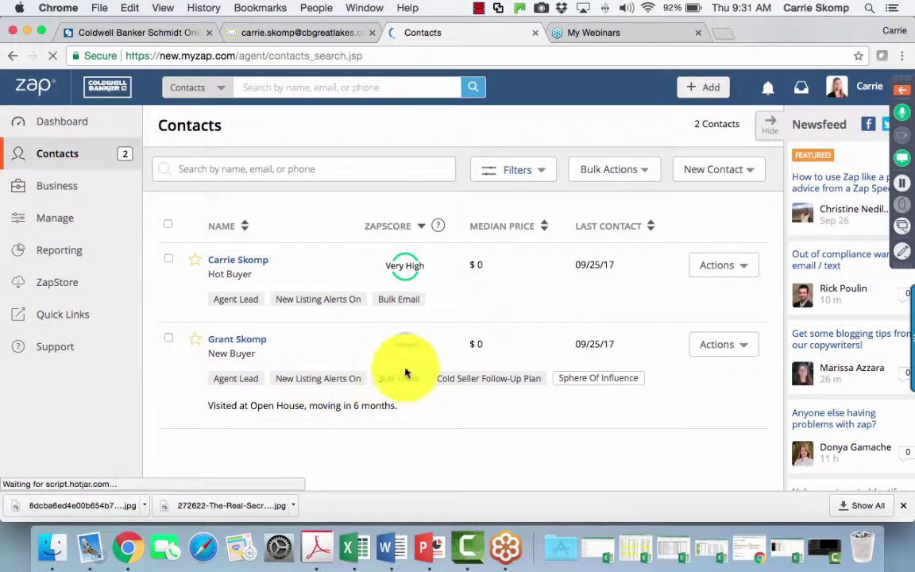
left_click(633, 177)
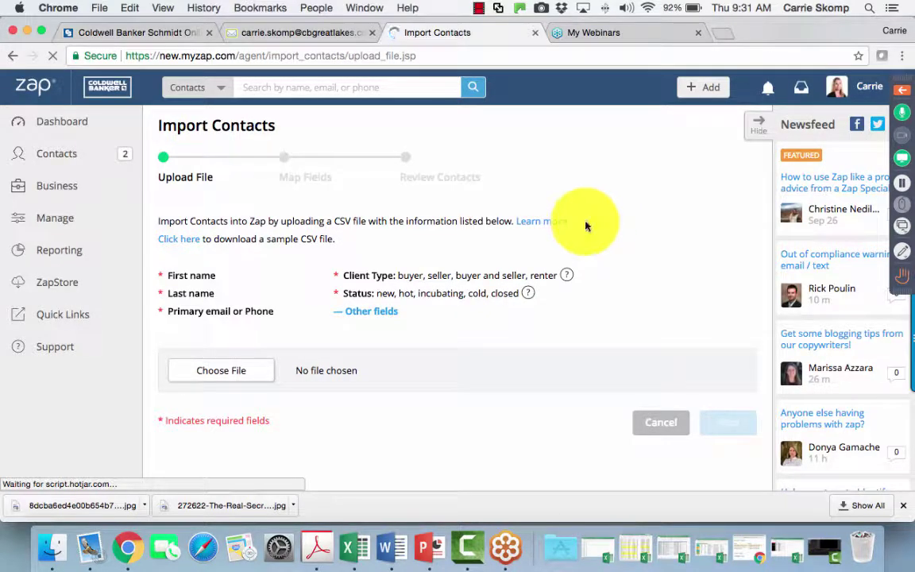
Step: Check the attendee questions in the GoToWebinar control panel and collapse it again
left_click(904, 95)
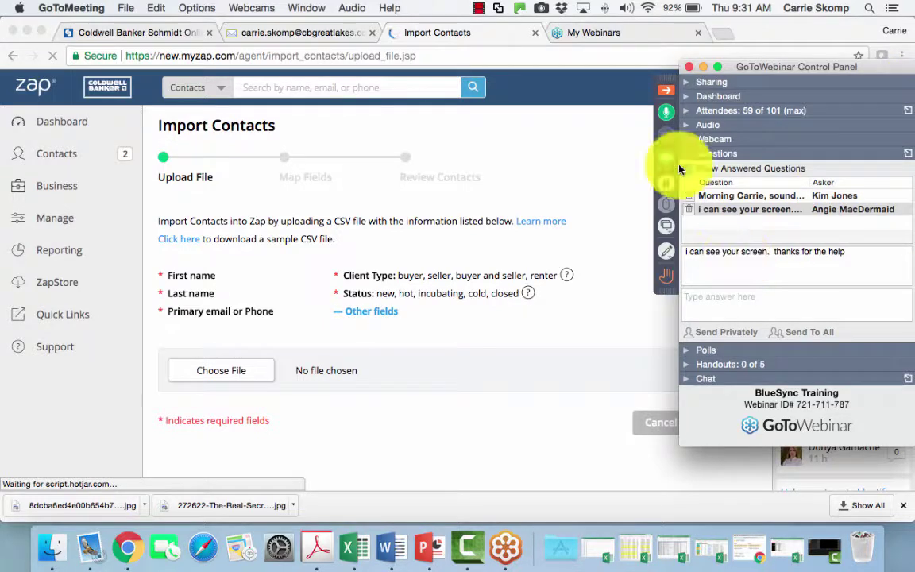
left_click(665, 97)
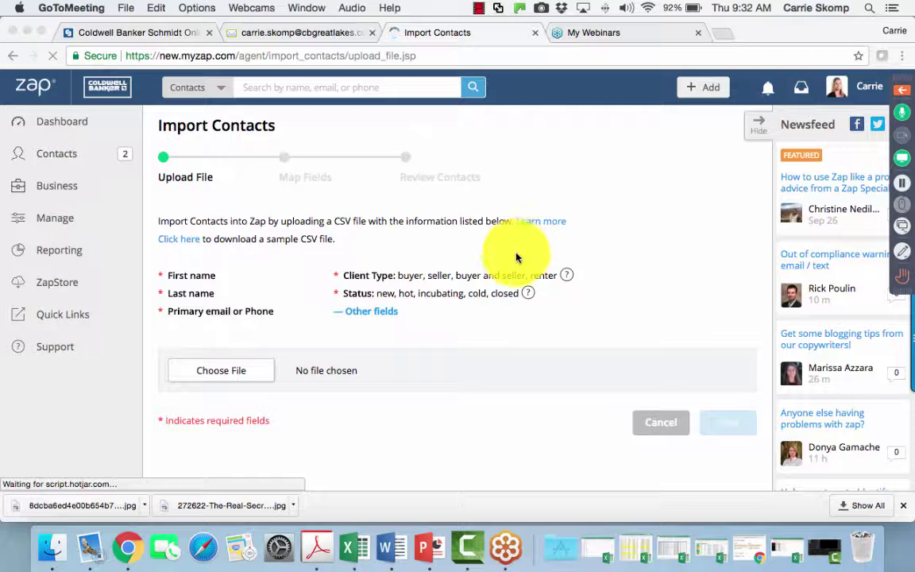
Step: Look through the Bulk Import help article in the Zap knowledge base and close it
left_click(534, 227)
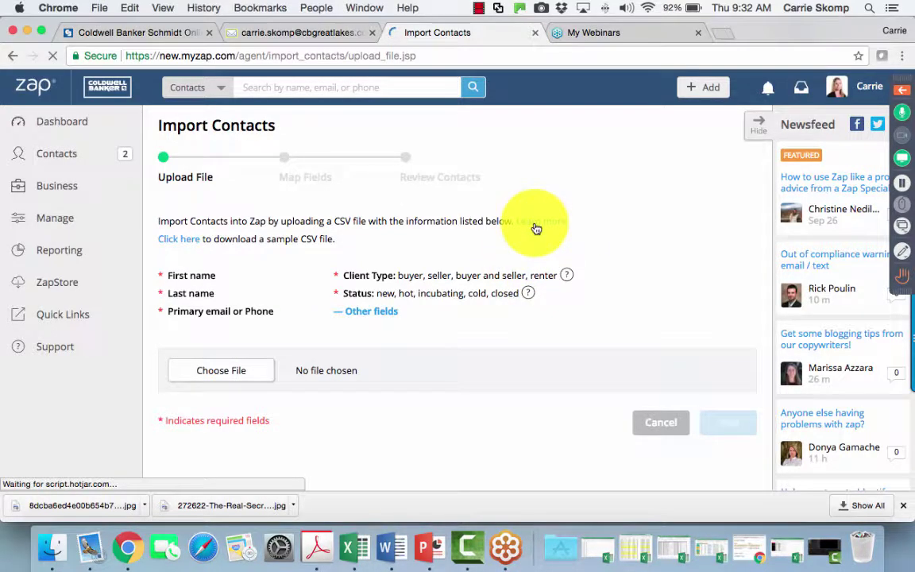
left_click(537, 228)
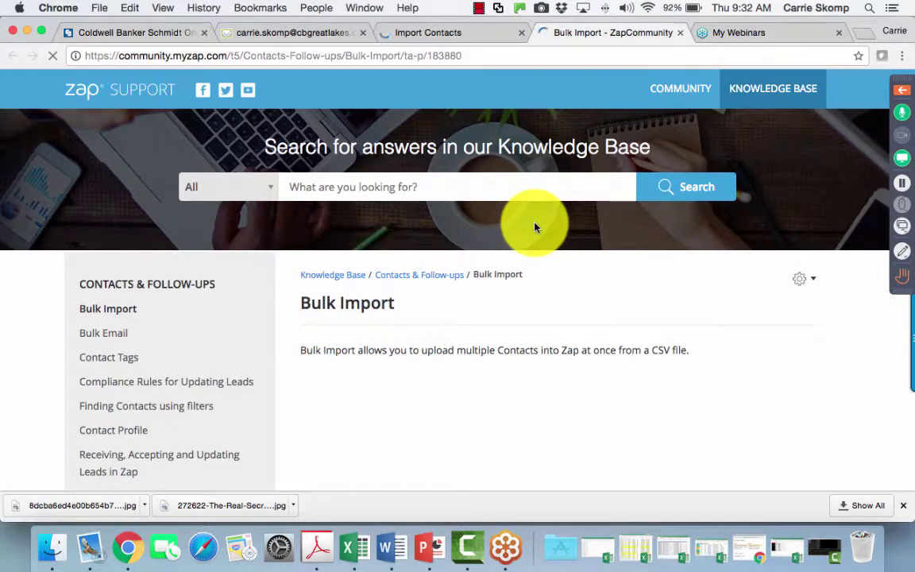
scroll(531, 301, "down", 5)
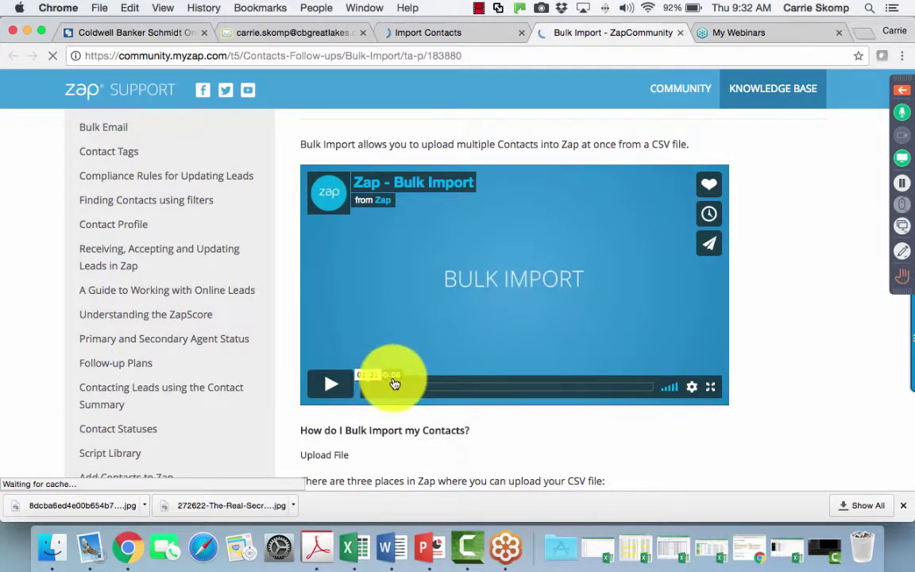
scroll(393, 385, "down", 10)
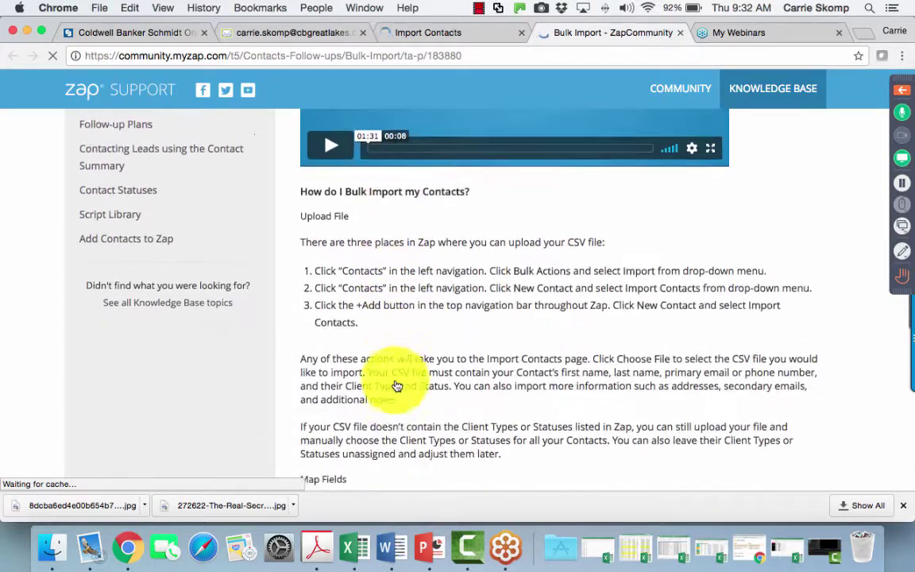
scroll(397, 386, "down", 5)
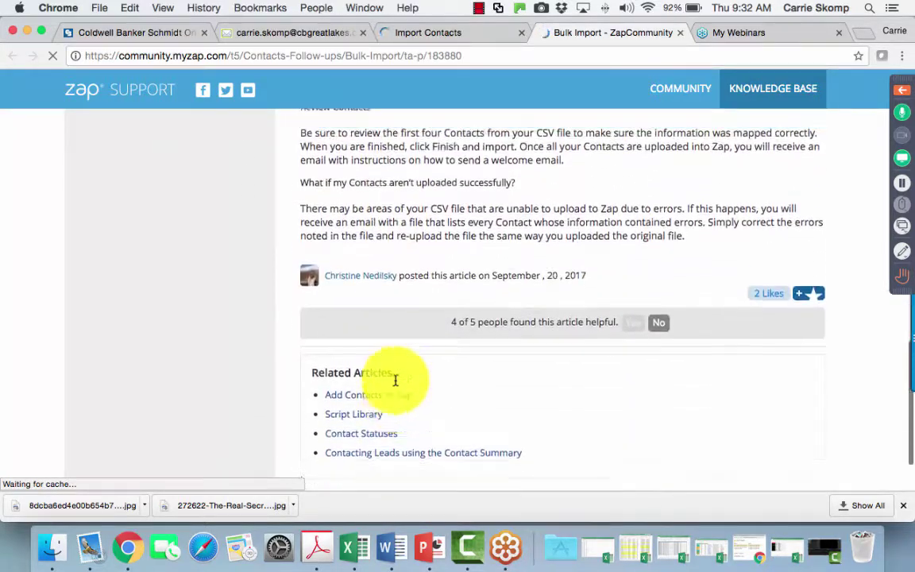
scroll(397, 385, "up", 20)
scroll(398, 386, "up", 3)
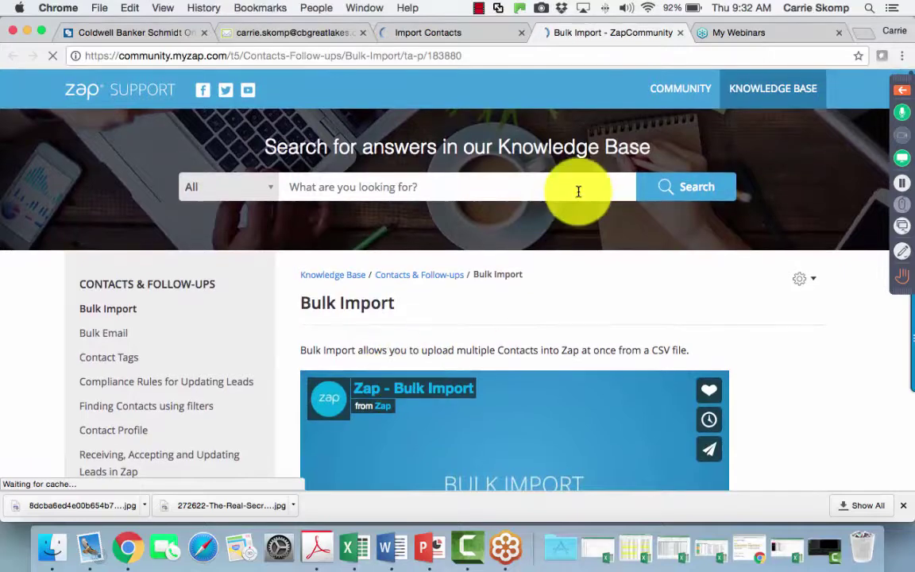
left_click(681, 35)
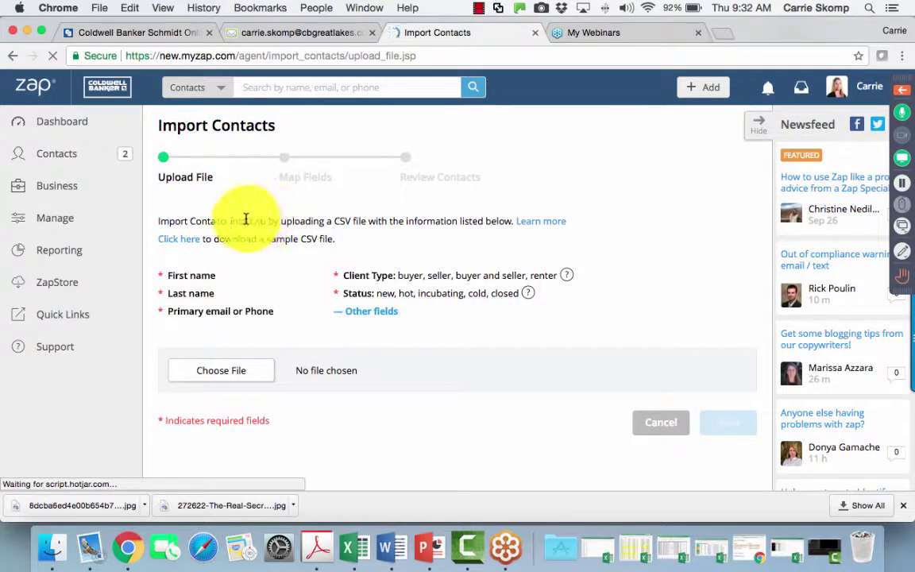
Step: Download the sample contacts CSV file, open it in Excel to view its columns, and close it
left_click(190, 247)
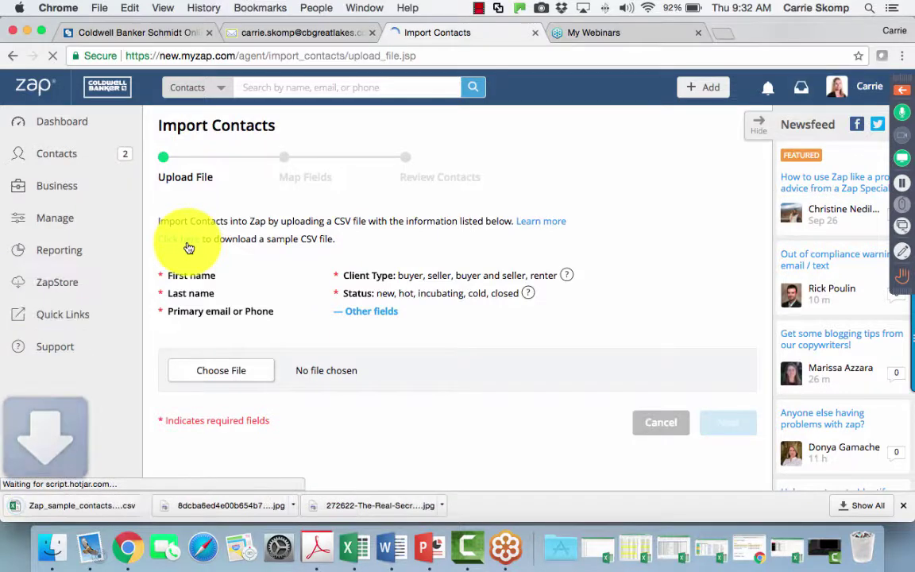
left_click(110, 510)
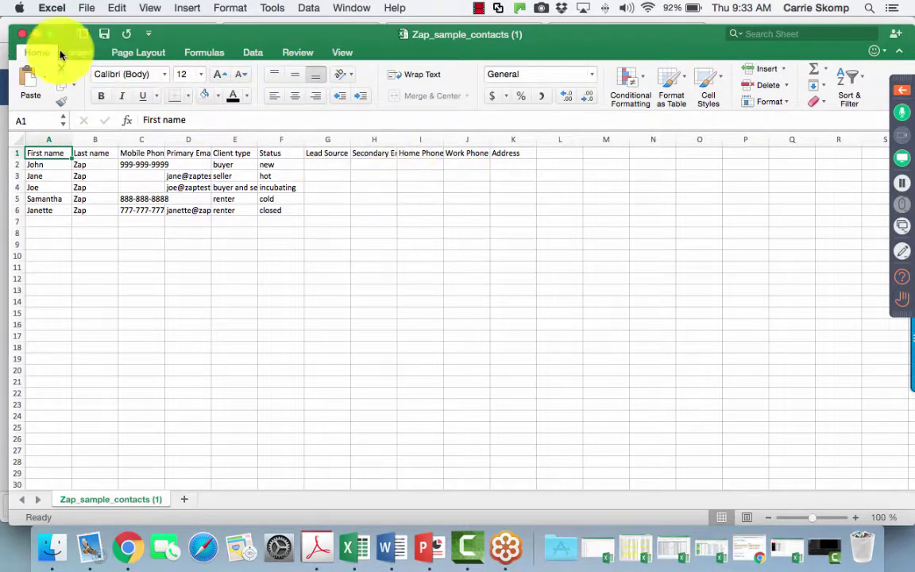
left_click(22, 33)
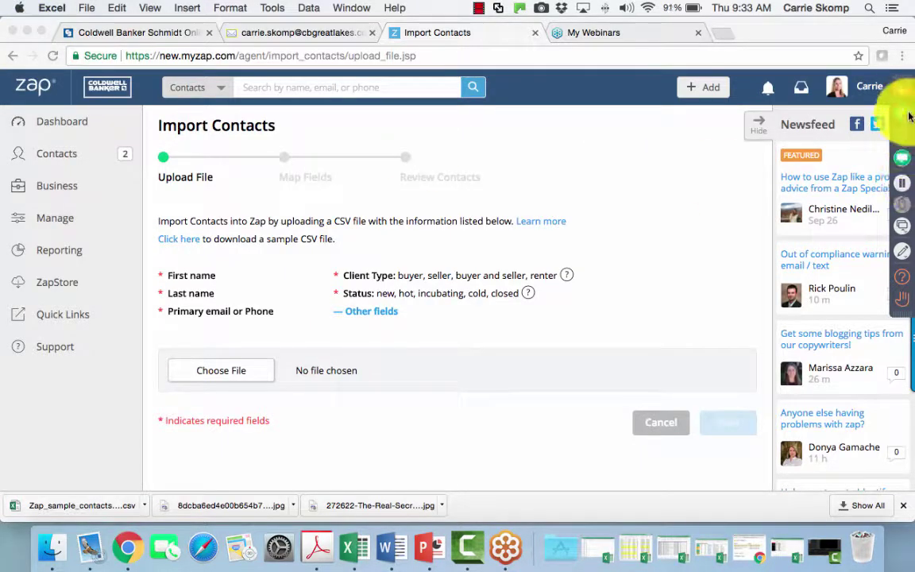
Step: Draft the reply "I'm sorry, try loggin" to the attendee question about missing sound in the GoToWebinar panel and collapse the panel
left_click(905, 91)
left_click(784, 223)
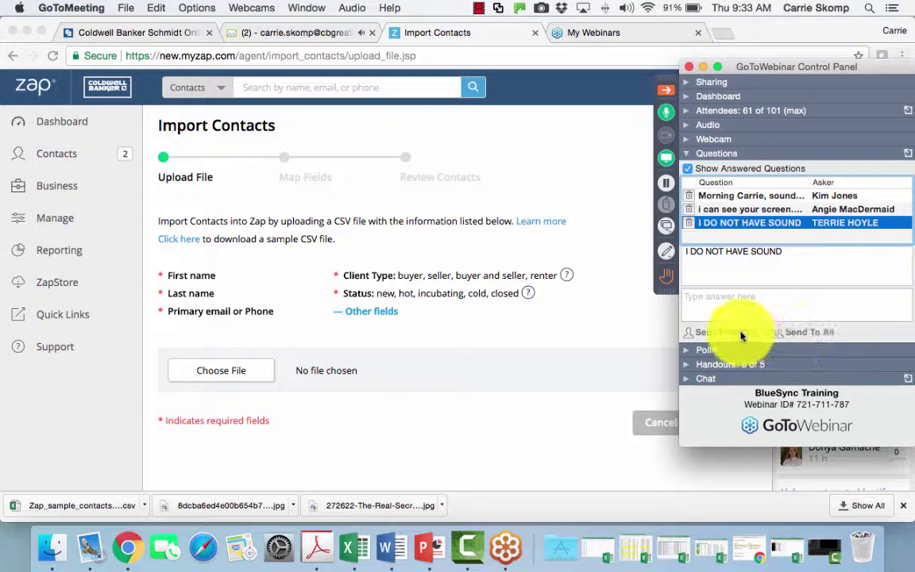
left_click(739, 300)
type("I'm")
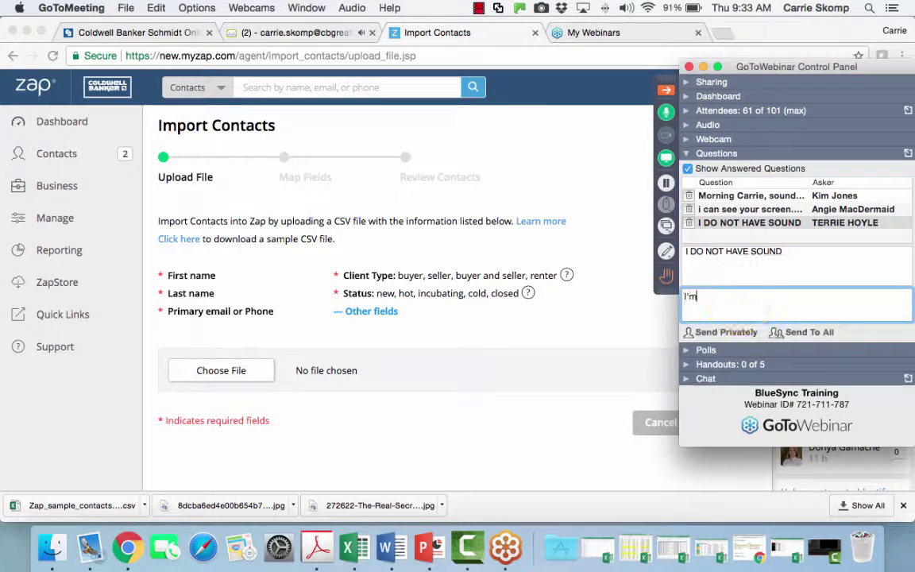
type(" sorry, try loggin")
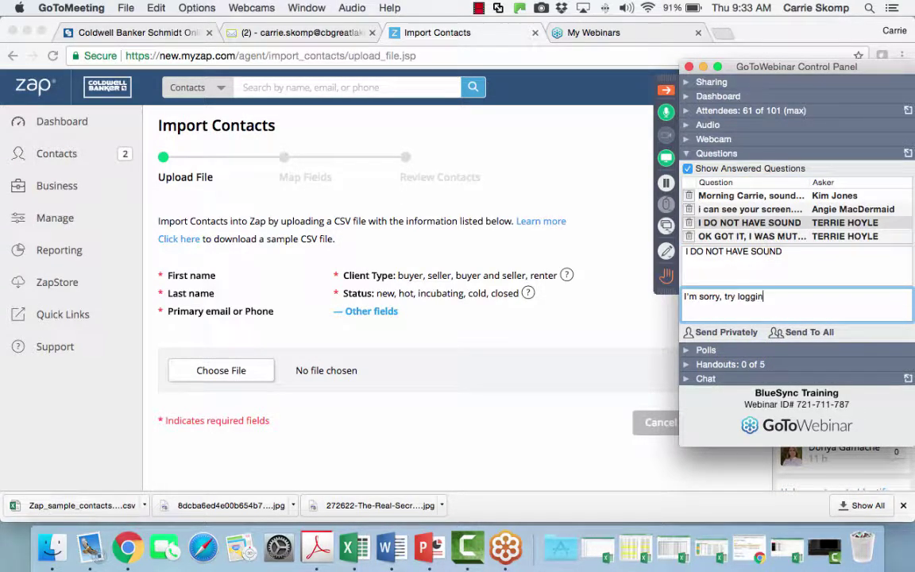
left_click(666, 90)
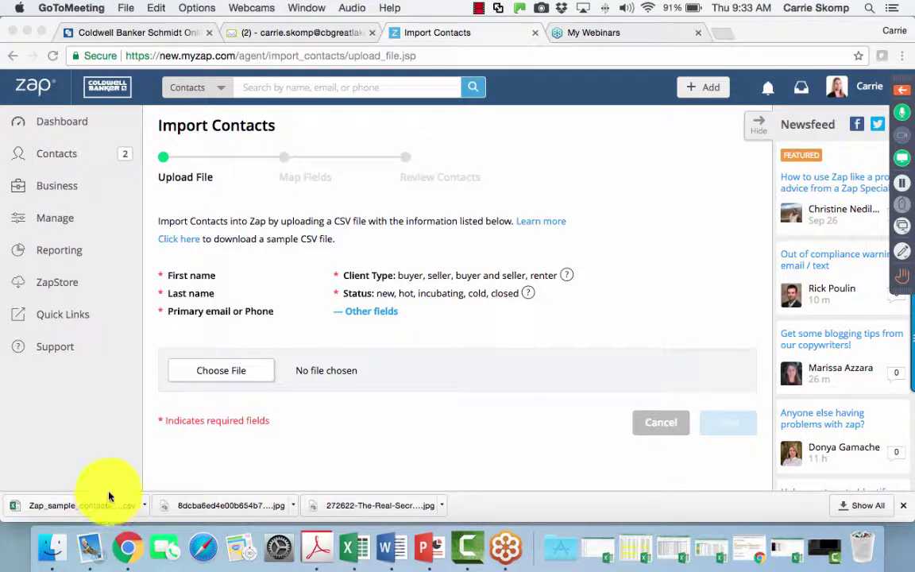
Step: Choose Zap_sample_contacts.csv from the Downloads folder as the import file and continue to field mapping
left_click(233, 373)
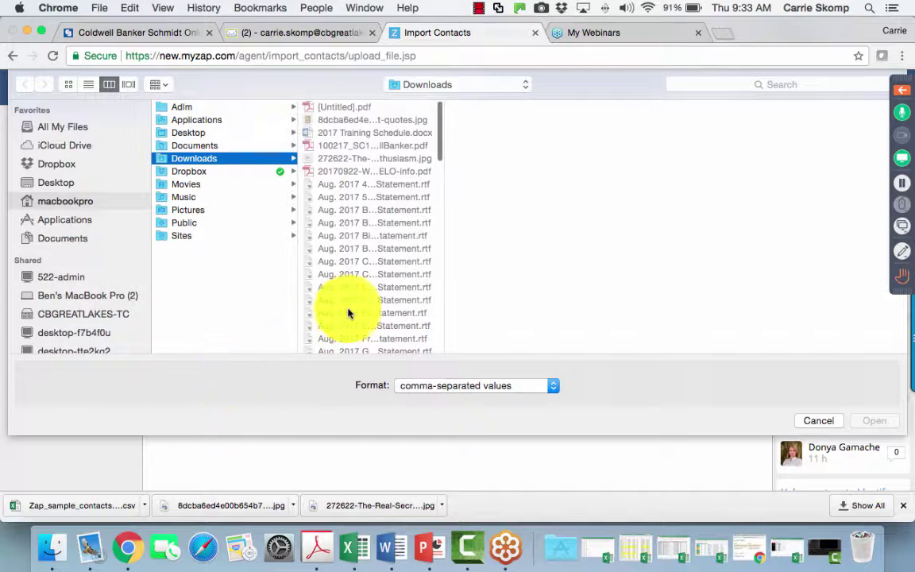
scroll(349, 308, "down", 5)
scroll(350, 312, "down", 5)
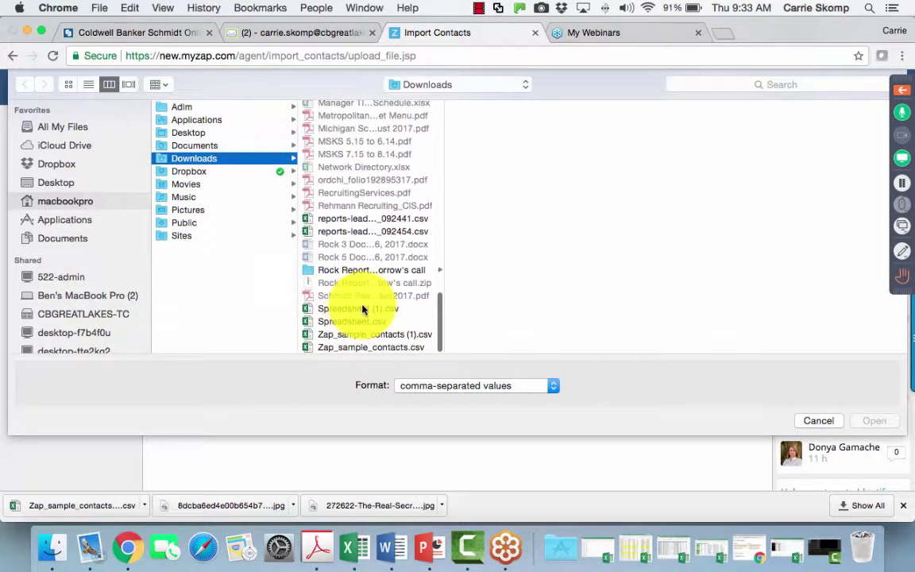
left_click(367, 347)
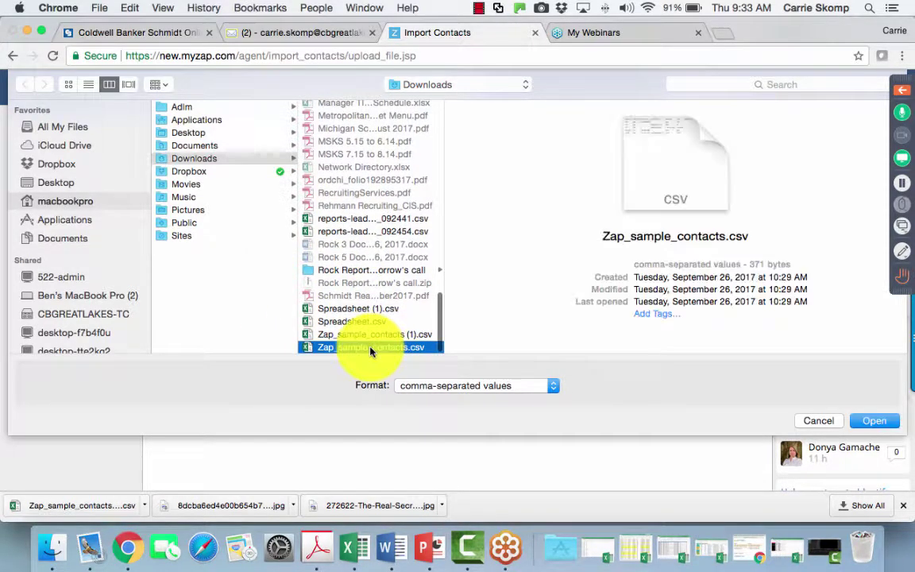
left_click(872, 420)
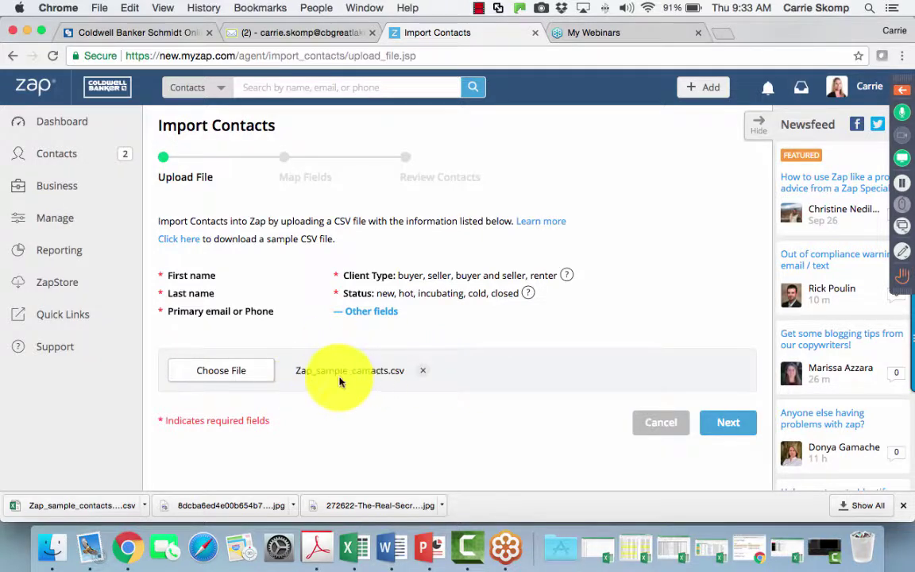
left_click(725, 423)
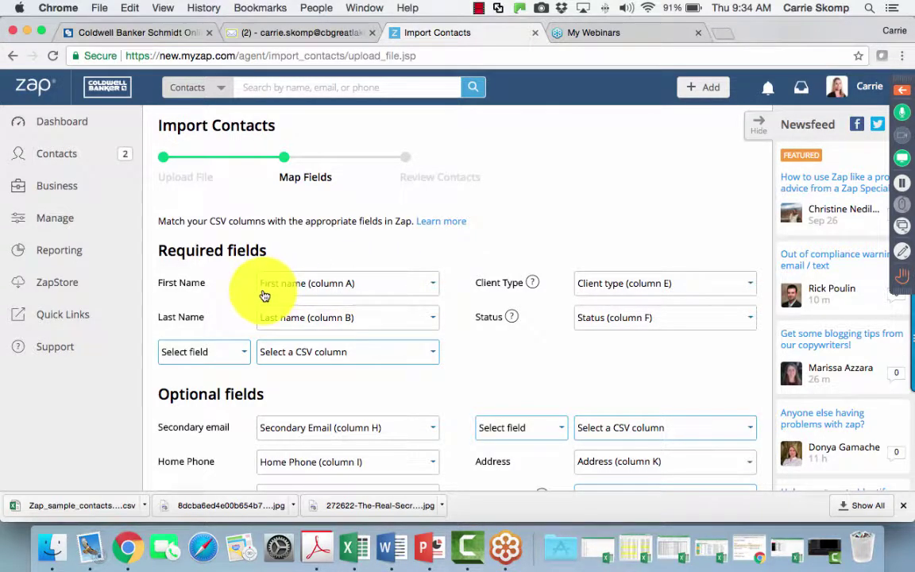
Step: Set the unassigned required field to Mobile Phone and map it to Mobile Phone (column C)
left_click(236, 362)
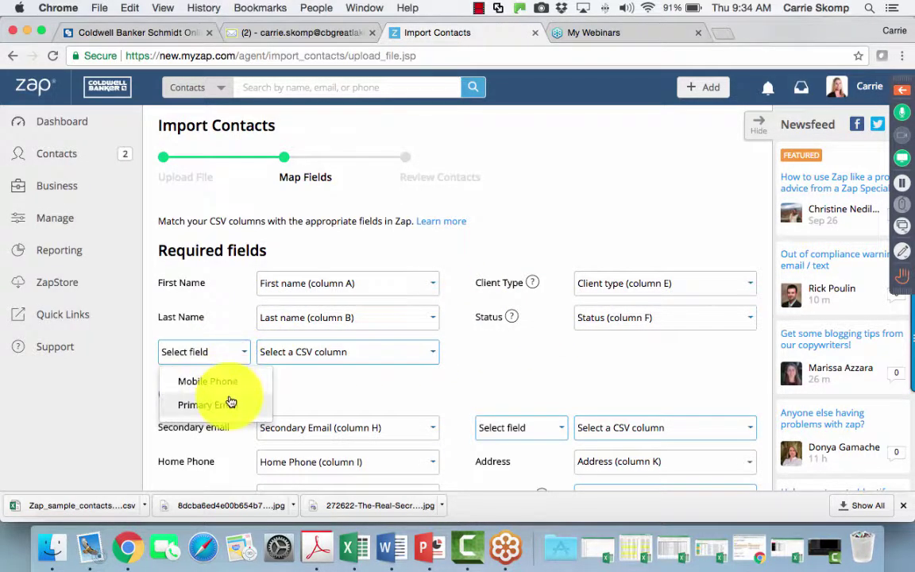
left_click(240, 385)
left_click(321, 359)
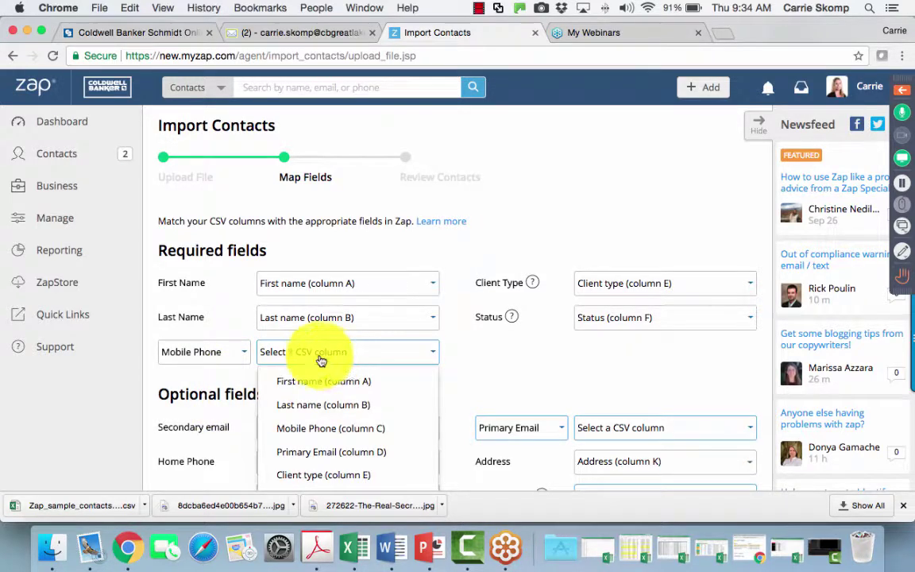
left_click(344, 434)
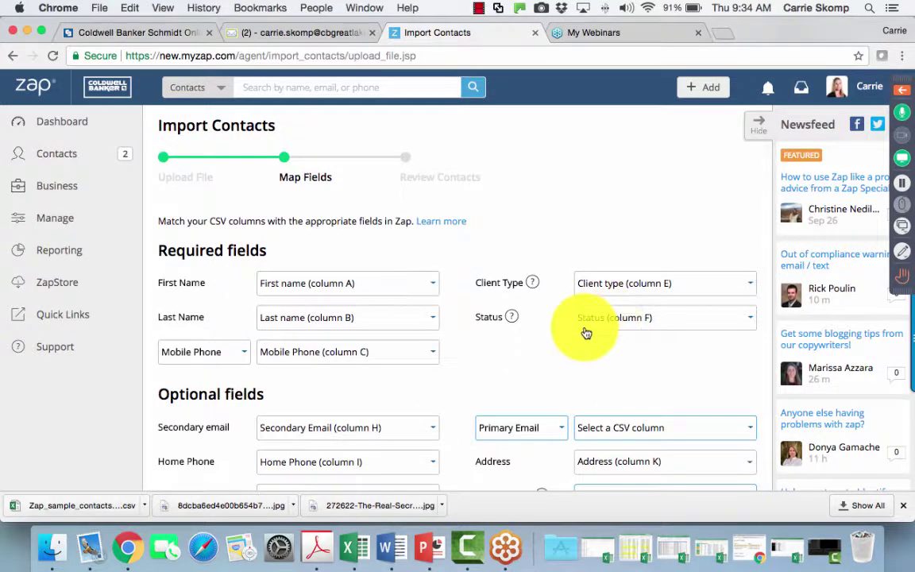
Step: Map the optional Primary Email field to Primary Email (column D)
scroll(584, 330, "down", 3)
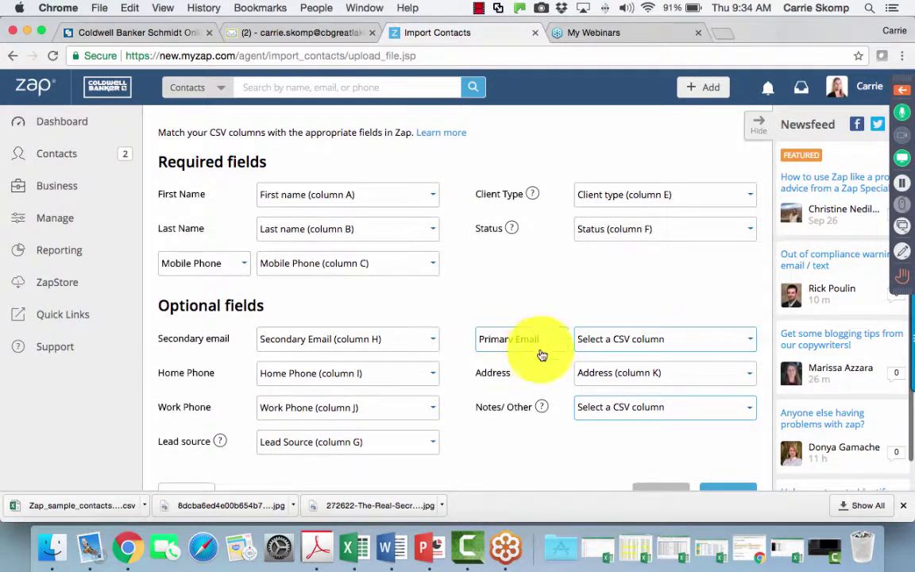
left_click(640, 348)
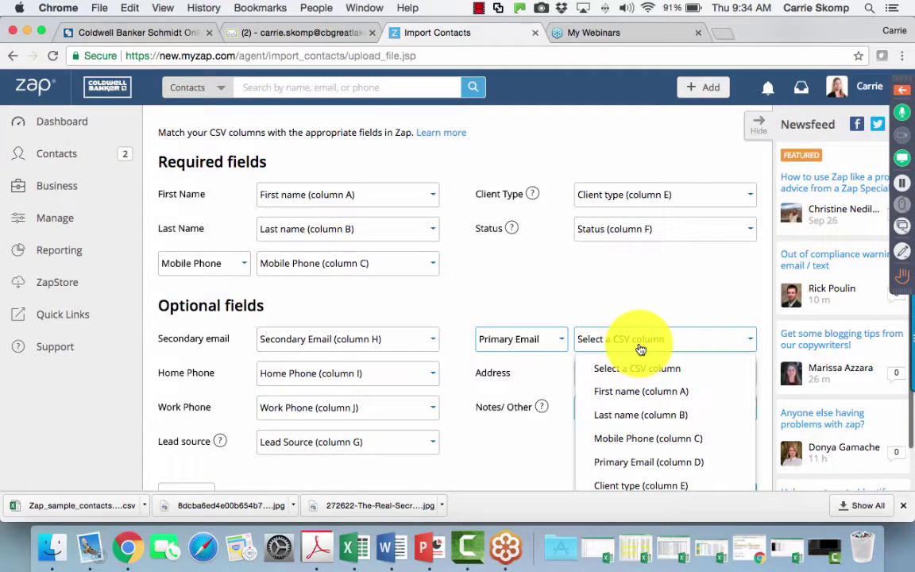
left_click(650, 467)
scroll(636, 462, "down", 2)
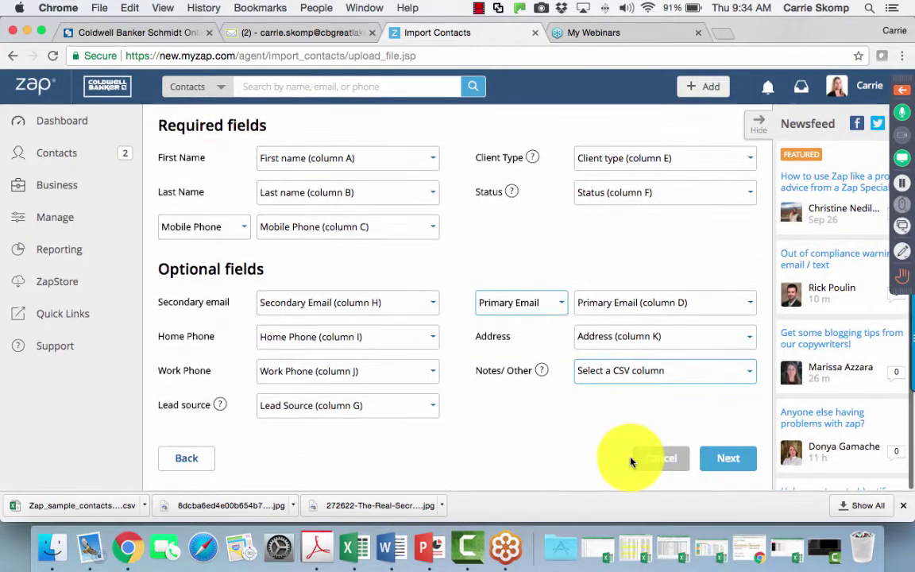
Step: Continue to the contact review stage and check the mapped fields of the sample contacts
left_click(706, 459)
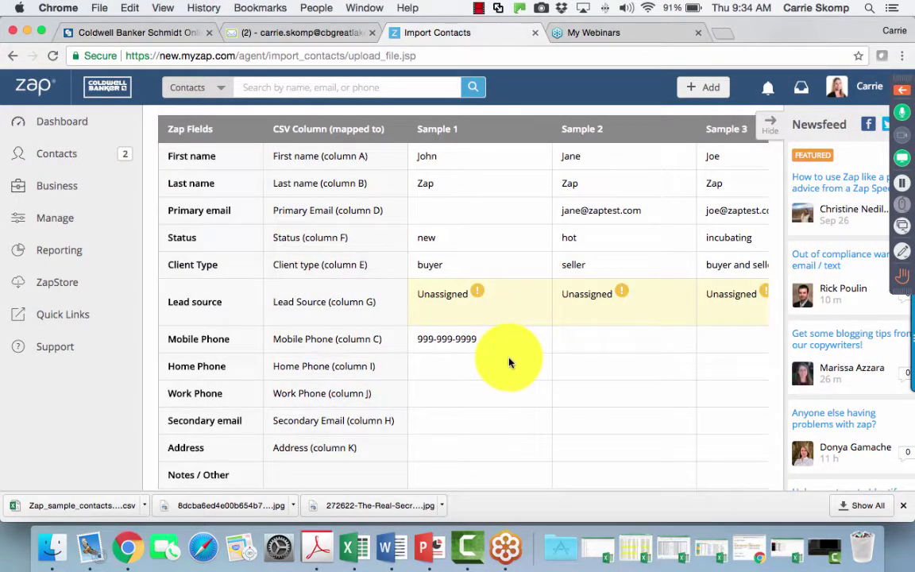
scroll(511, 367, "up", 2)
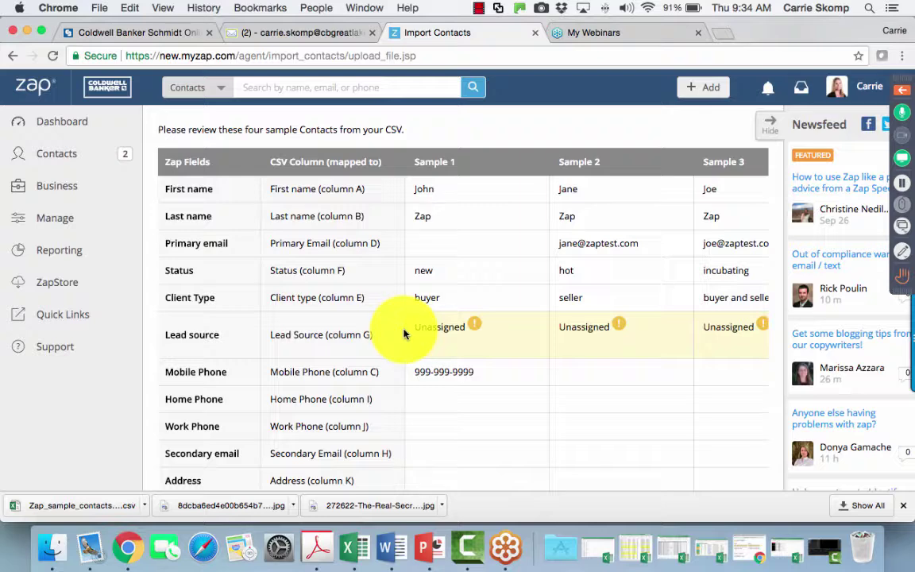
scroll(401, 334, "down", 3)
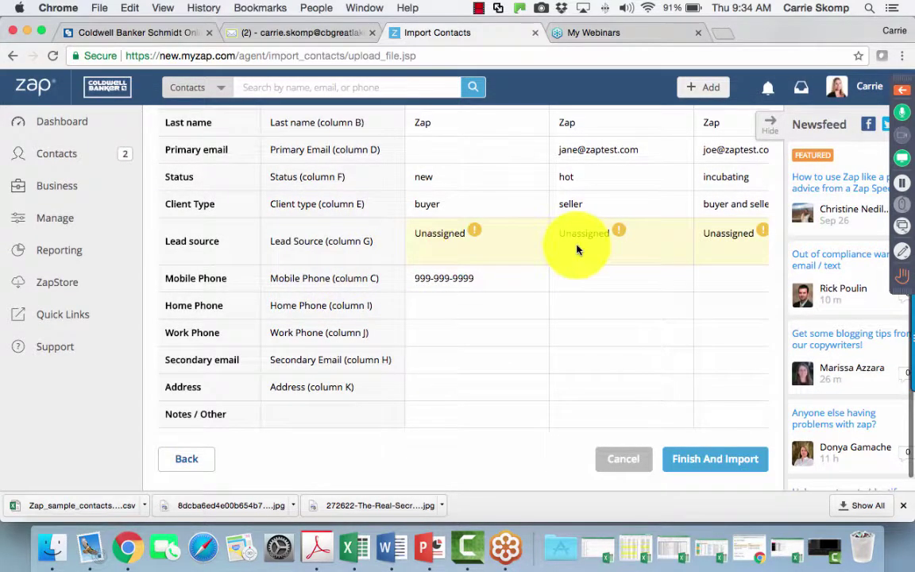
Step: Review the sample contacts, return to field mapping and examine the available Lead source options
scroll(469, 302, "up", 2)
scroll(476, 301, "down", 2)
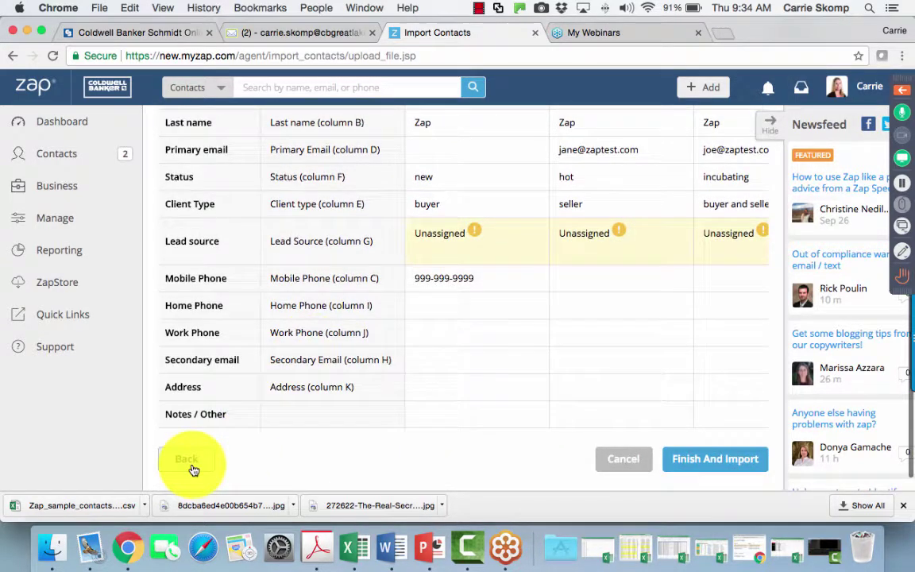
scroll(302, 453, "up", 3)
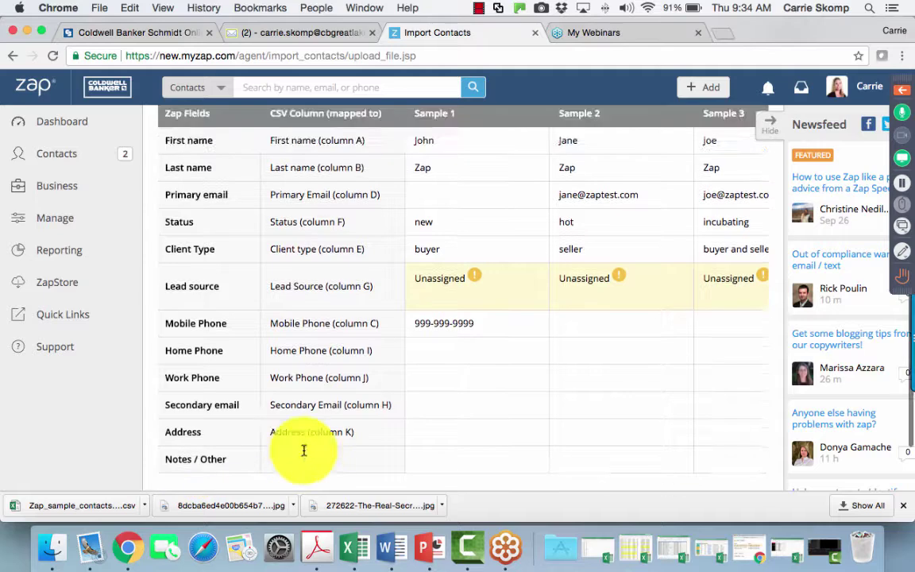
scroll(429, 445, "down", 3)
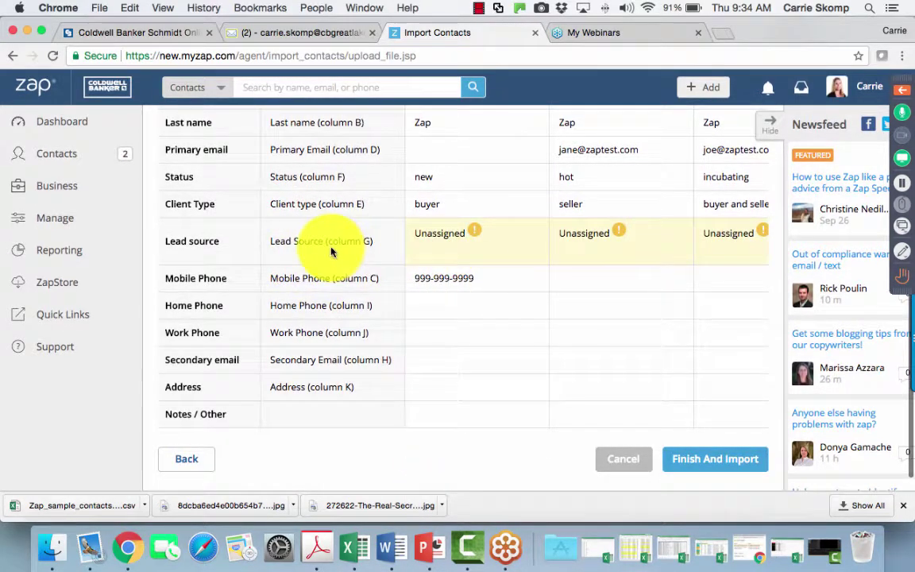
left_click(189, 464)
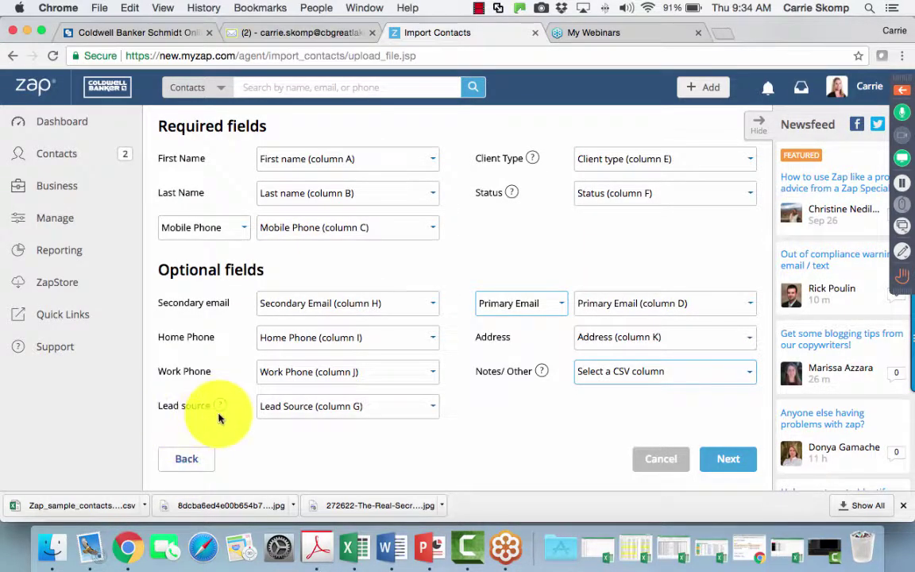
left_click(329, 417)
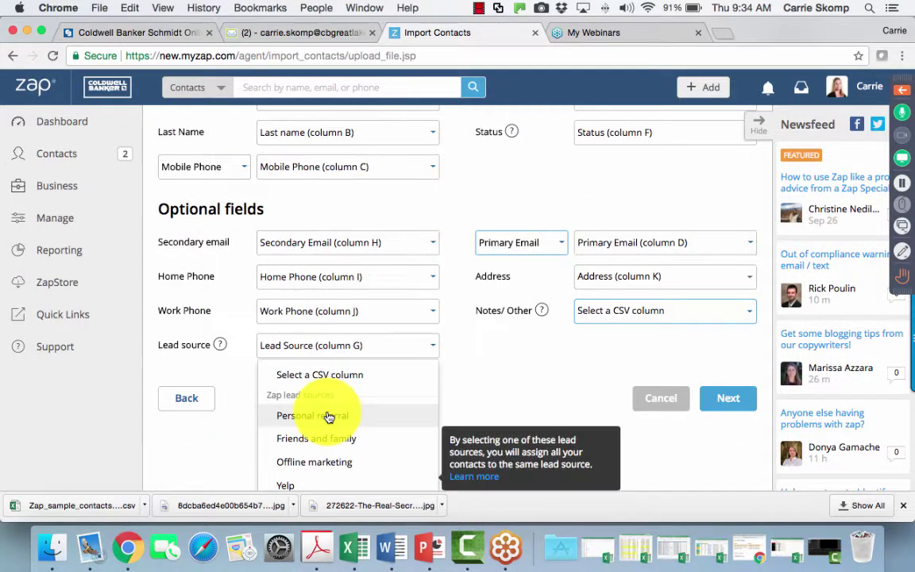
scroll(329, 417, "down", 3)
left_click(347, 350)
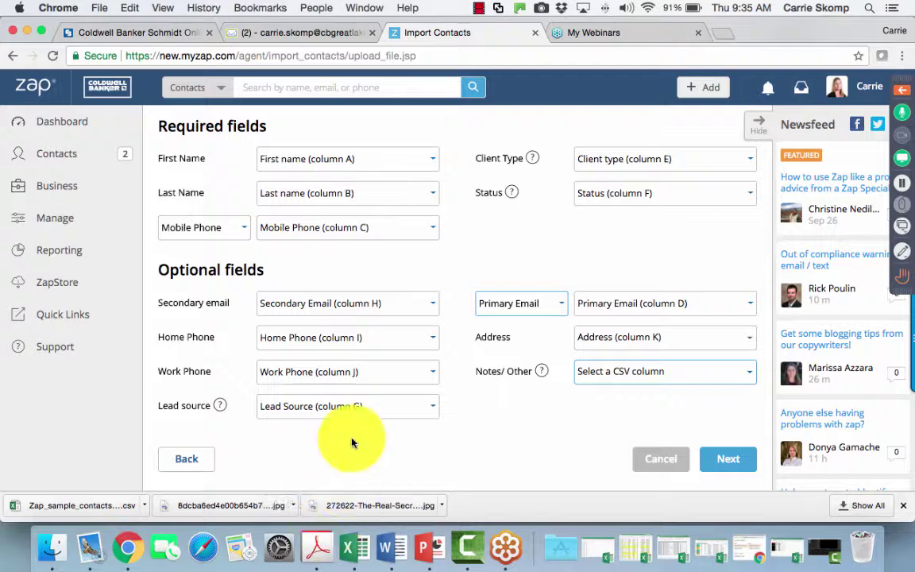
Step: Continue to the contact review with the existing mapping and finish the import
left_click(716, 467)
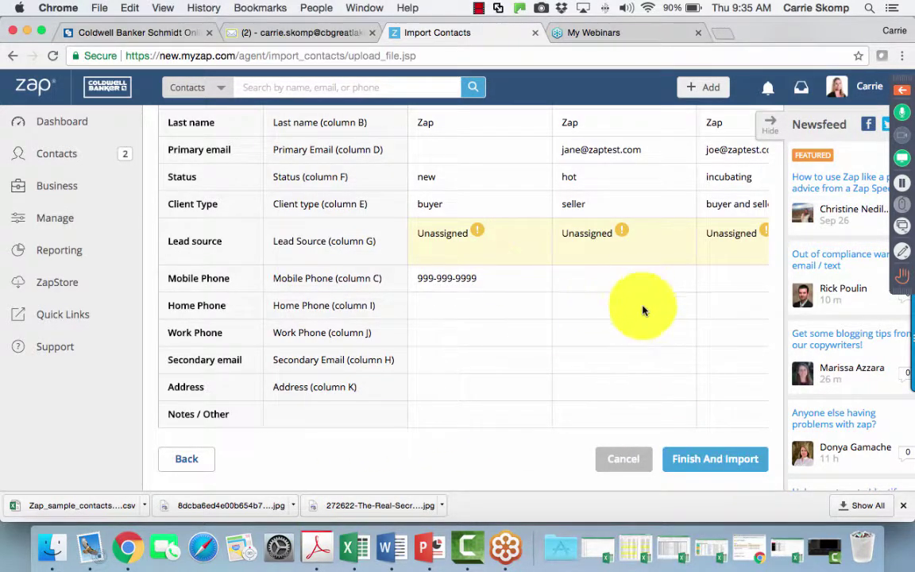
left_click(710, 466)
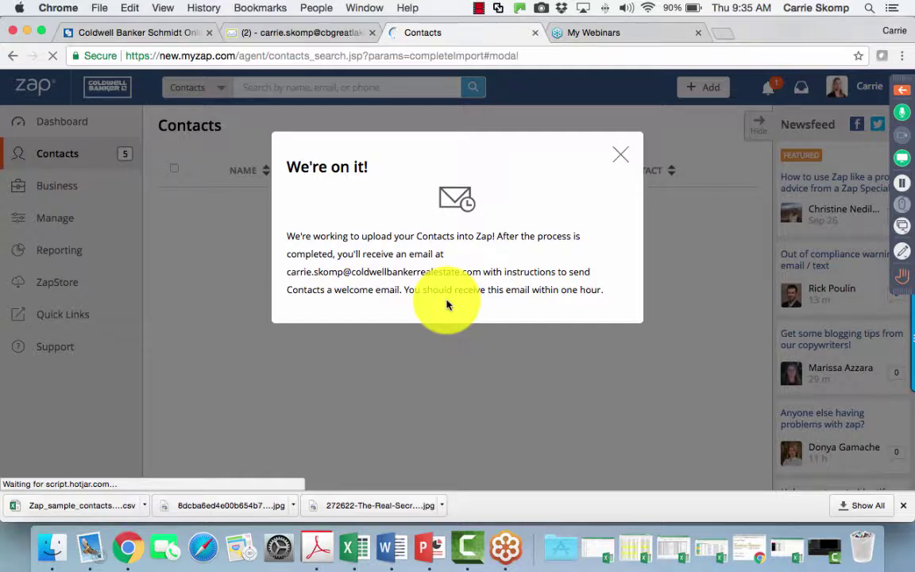
Step: Switch to the webmail inbox, check for new mail and open the Zap Notifications message about the partially imported contacts
left_click(286, 33)
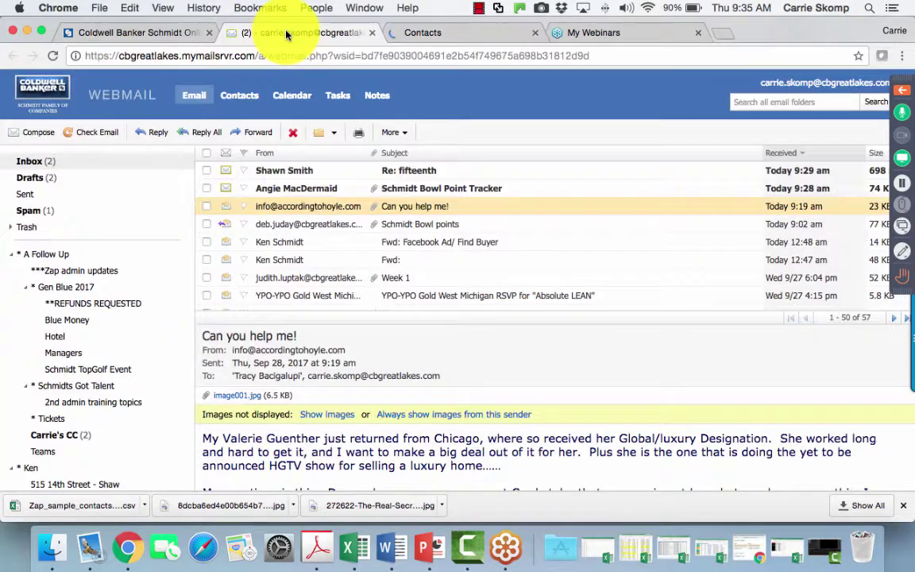
left_click(97, 132)
scroll(315, 265, "up", 1)
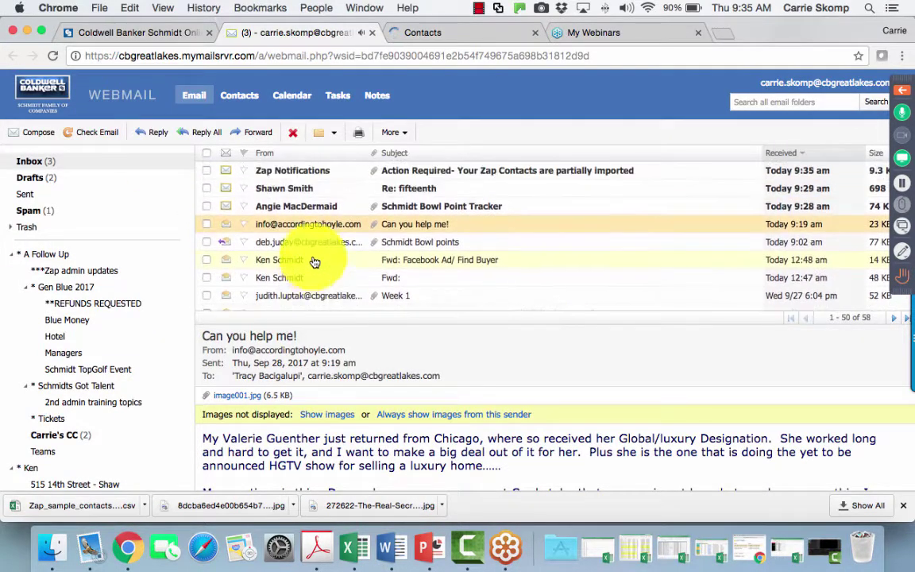
double_click(317, 174)
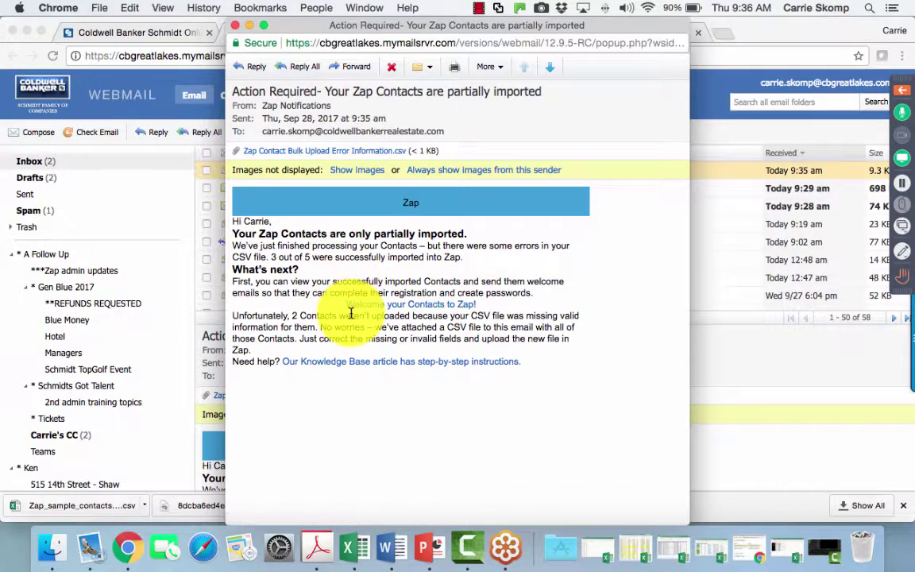
Step: Follow the email's "Welcome your Contacts to Zap!" link, select all eligible contacts and continue to the welcome message
left_click(410, 309)
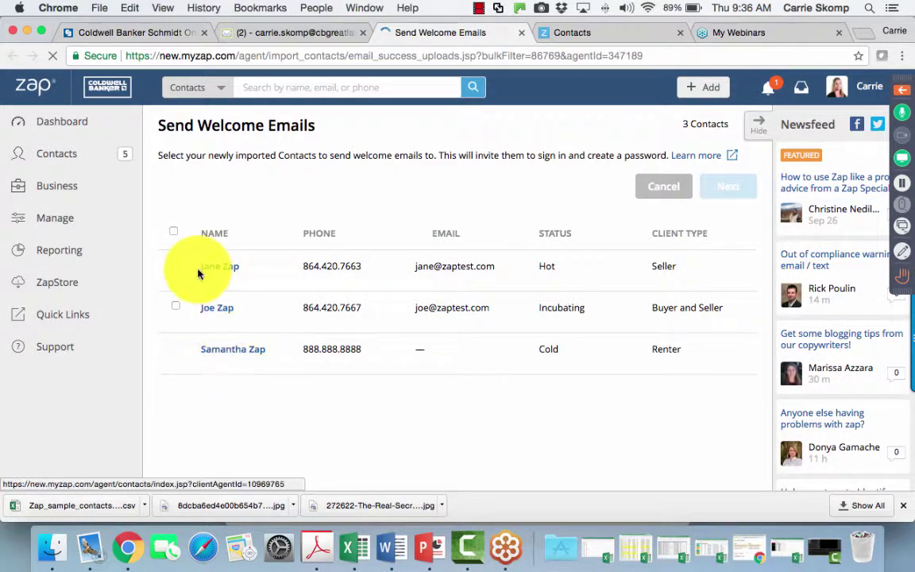
left_click(175, 232)
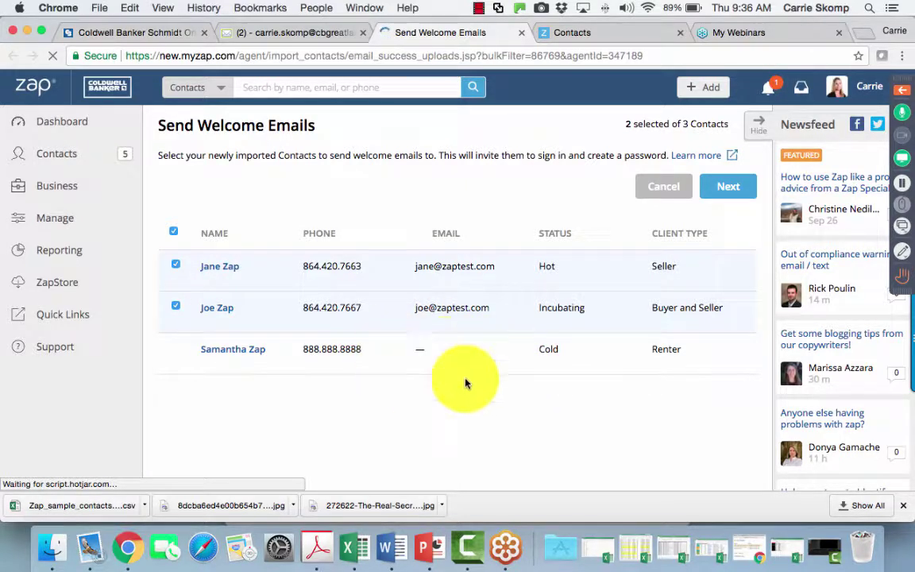
left_click(728, 191)
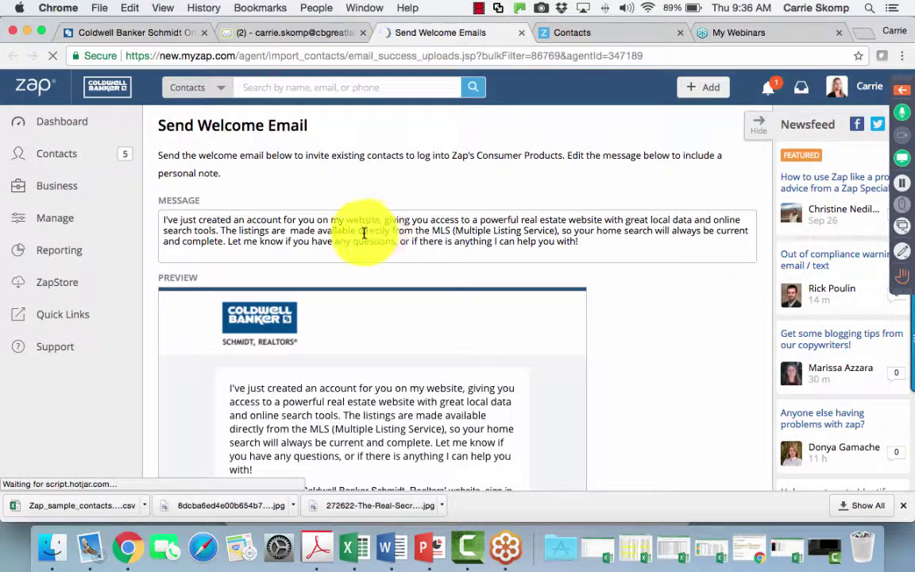
Step: Look over the default welcome message and its preview, and send the email to the selected contacts
left_click(282, 220)
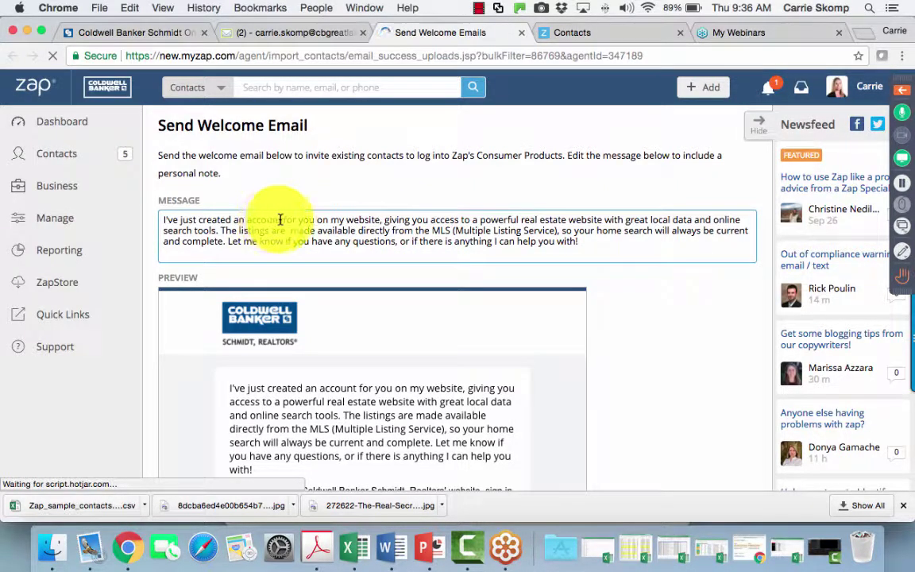
scroll(277, 284, "down", 10)
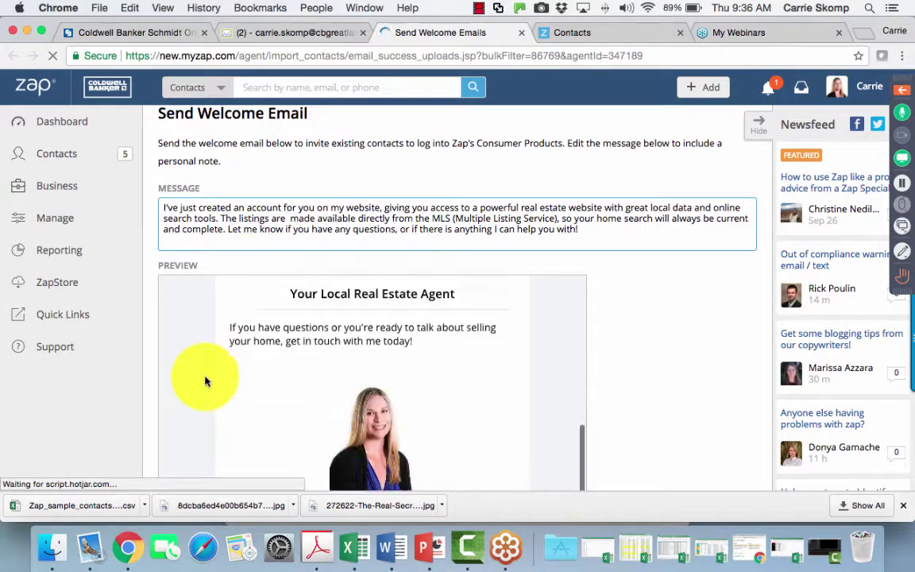
scroll(207, 383, "down", 5)
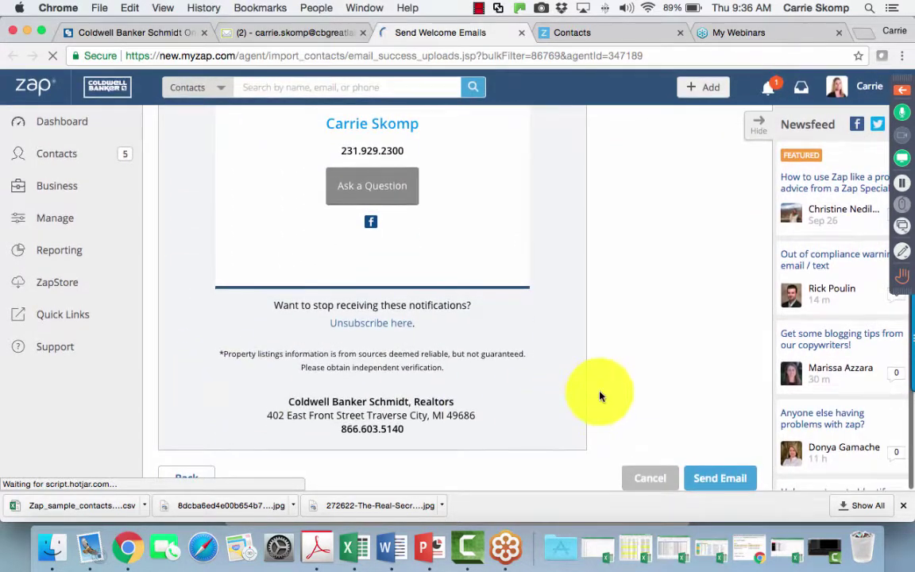
left_click(729, 481)
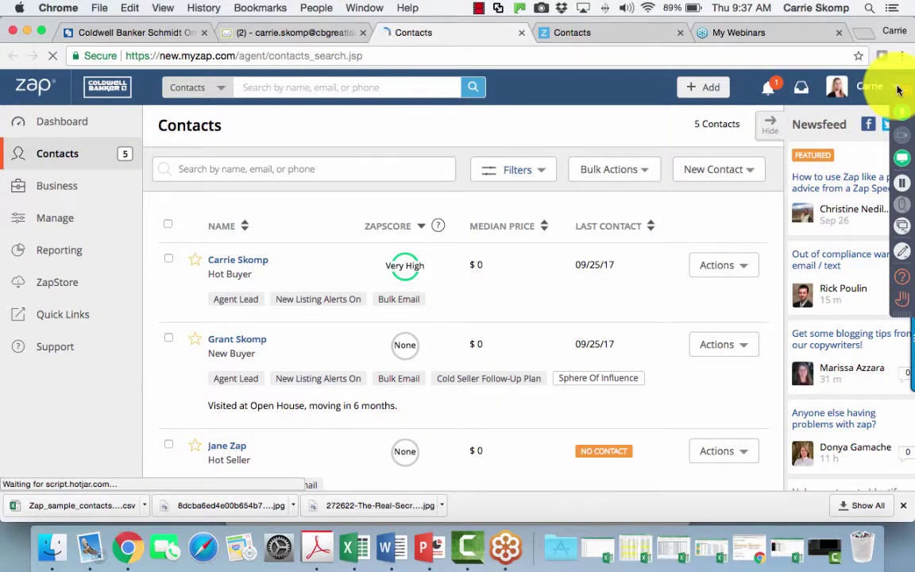
Step: Switch to the GoToWebinar control panel, read the latest attendee questions and collapse the panel
left_click(900, 89)
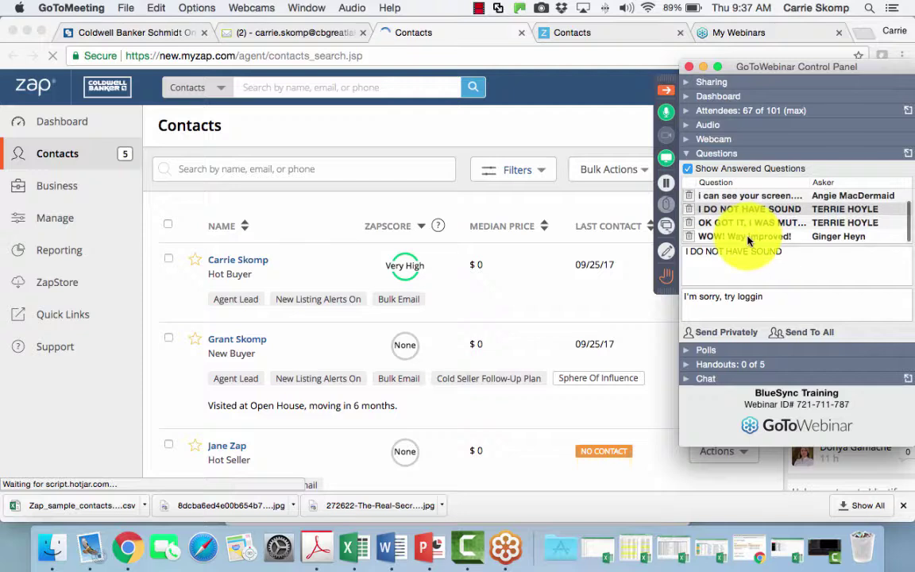
left_click(740, 236)
left_click(666, 90)
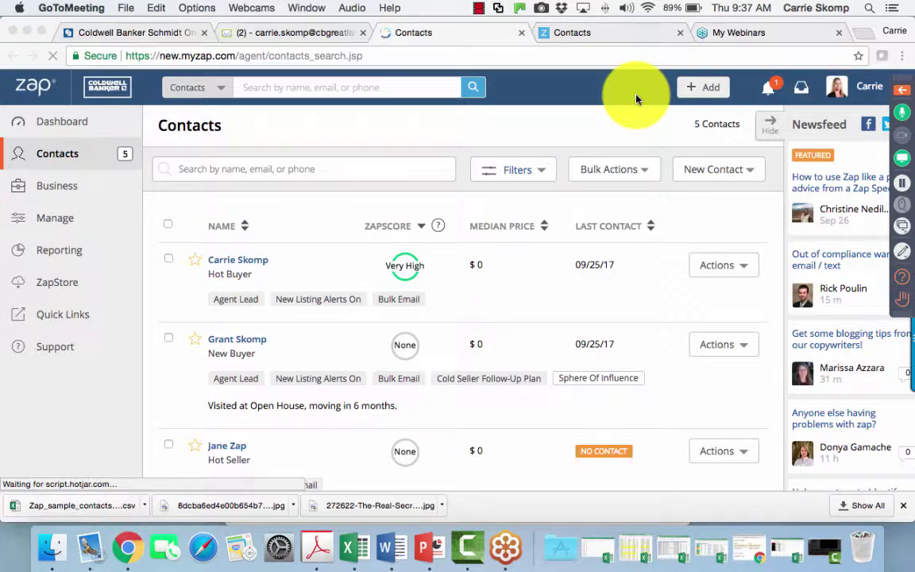
left_click(903, 94)
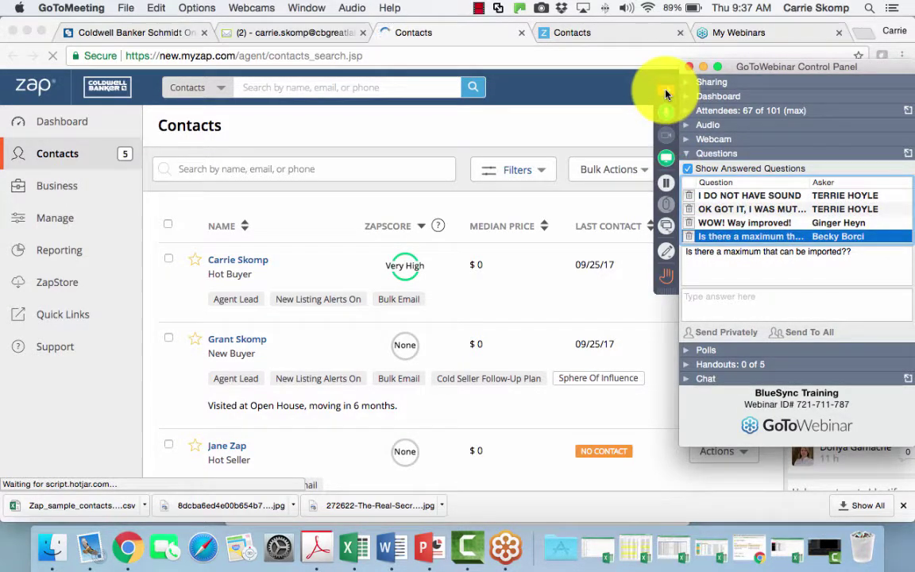
left_click(666, 94)
left_click(903, 95)
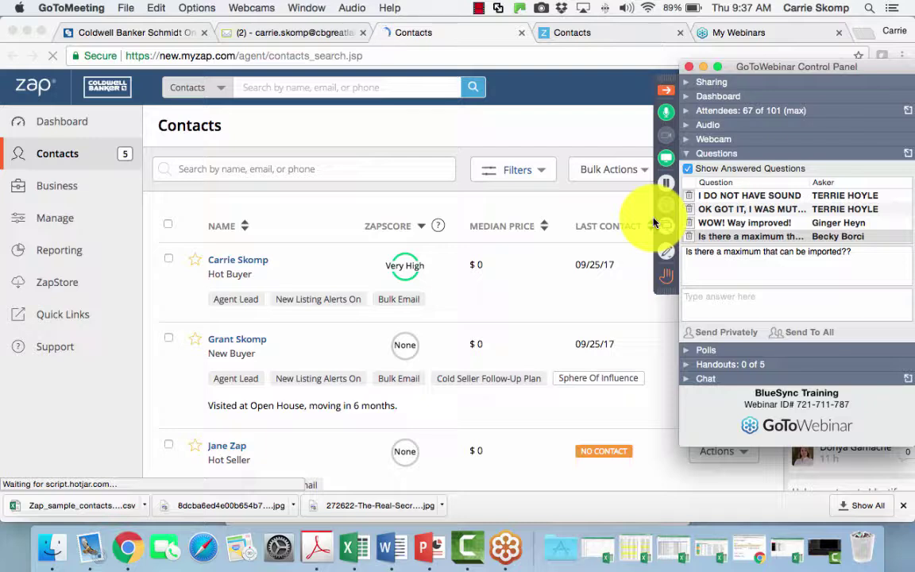
scroll(747, 214, "down", 2)
left_click(755, 237)
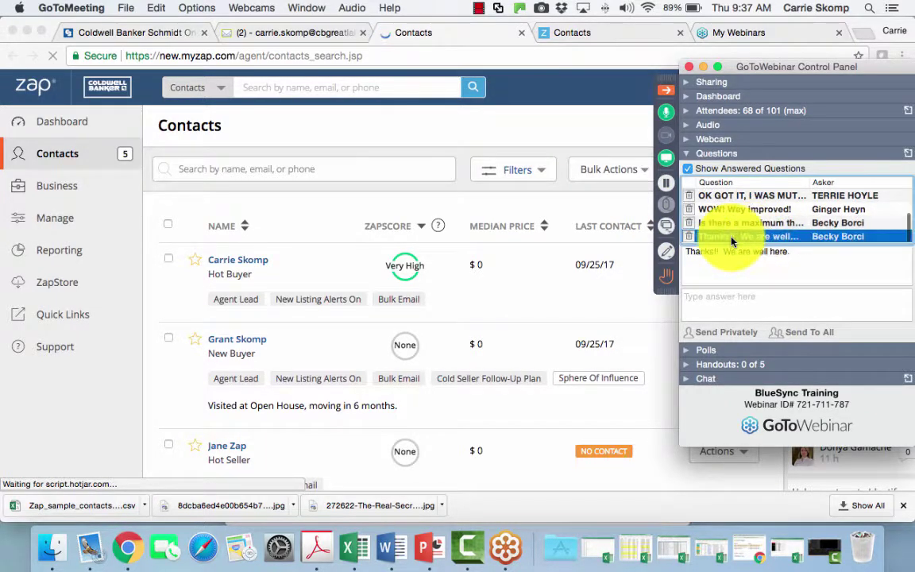
left_click(667, 90)
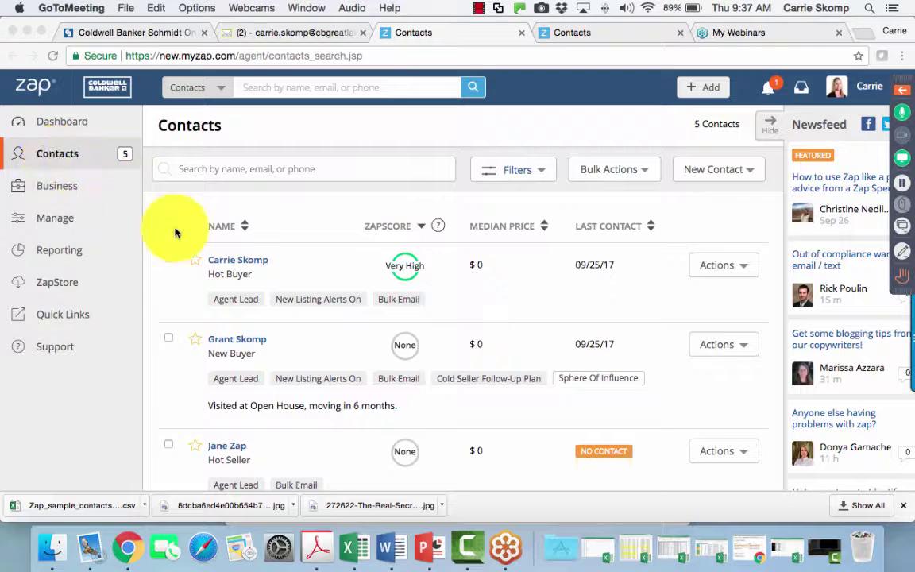
Step: Look through the contact list, select all contacts at once and clear the selection again
scroll(190, 277, "down", 5)
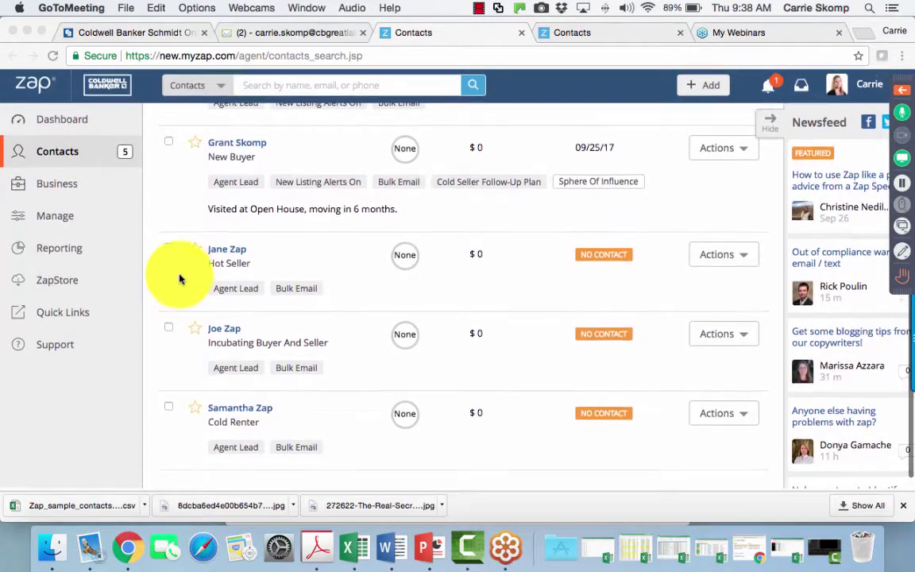
scroll(184, 279, "up", 5)
scroll(183, 280, "down", 1)
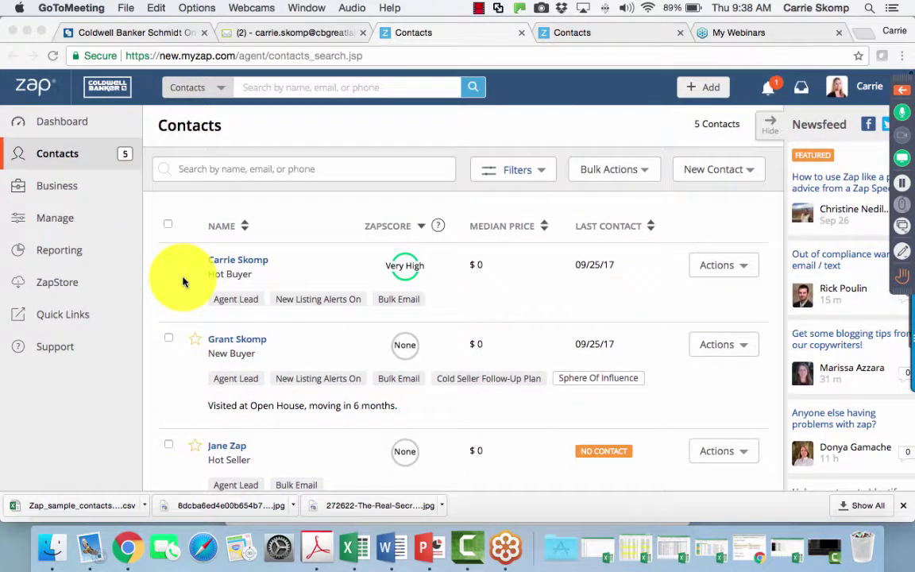
scroll(182, 280, "down", 2)
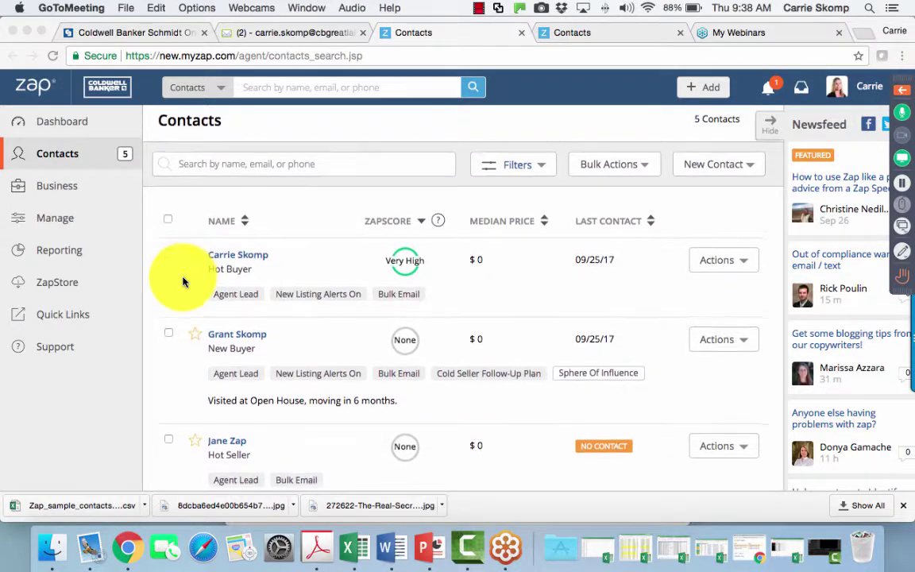
left_click(168, 218)
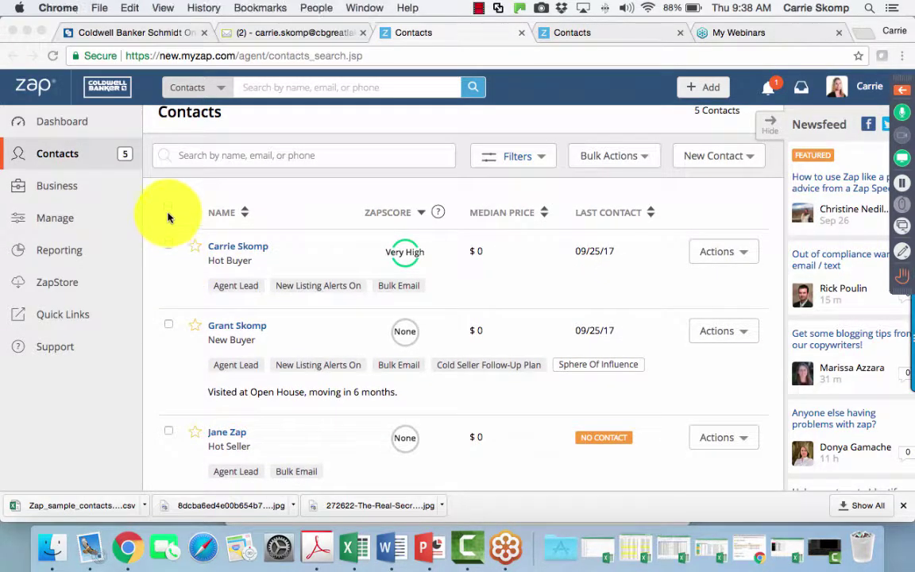
left_click(168, 213)
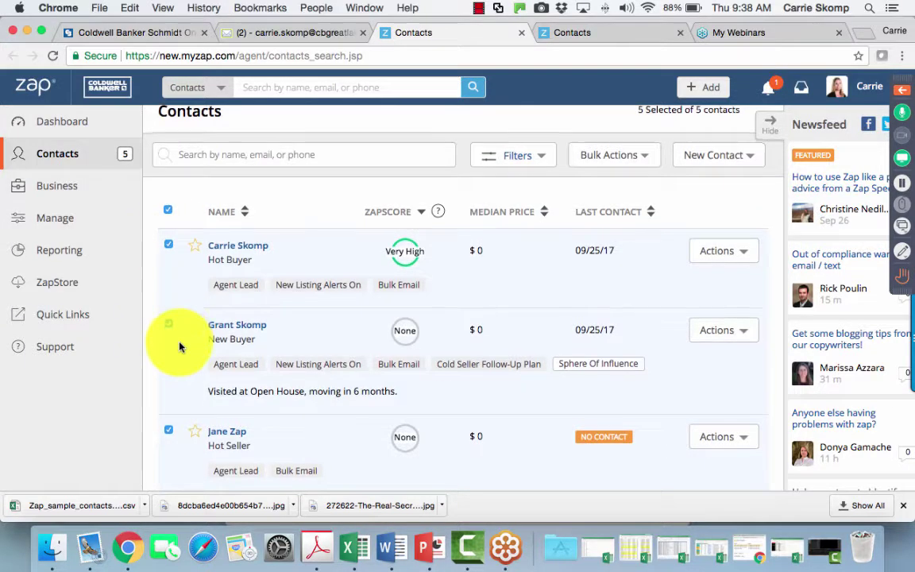
scroll(180, 348, "down", 5)
scroll(179, 347, "up", 5)
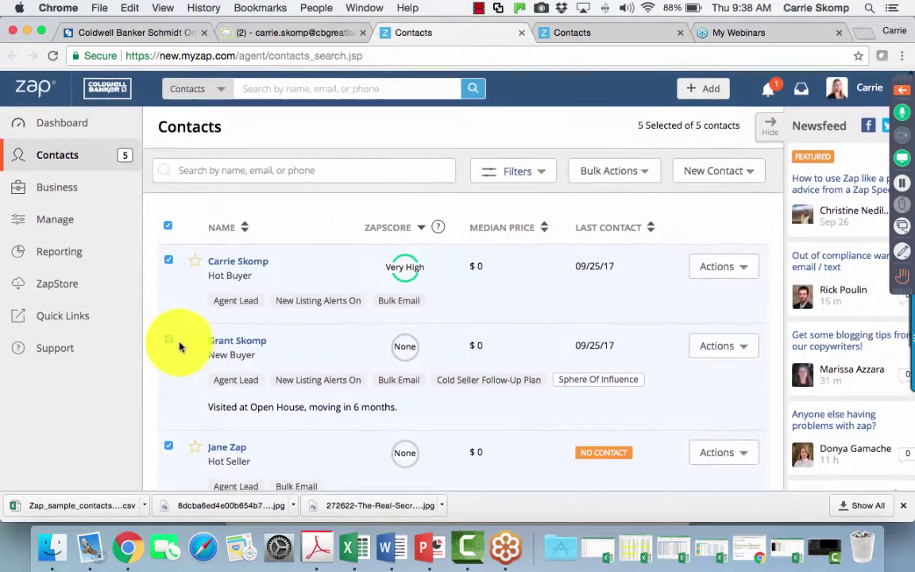
left_click(168, 228)
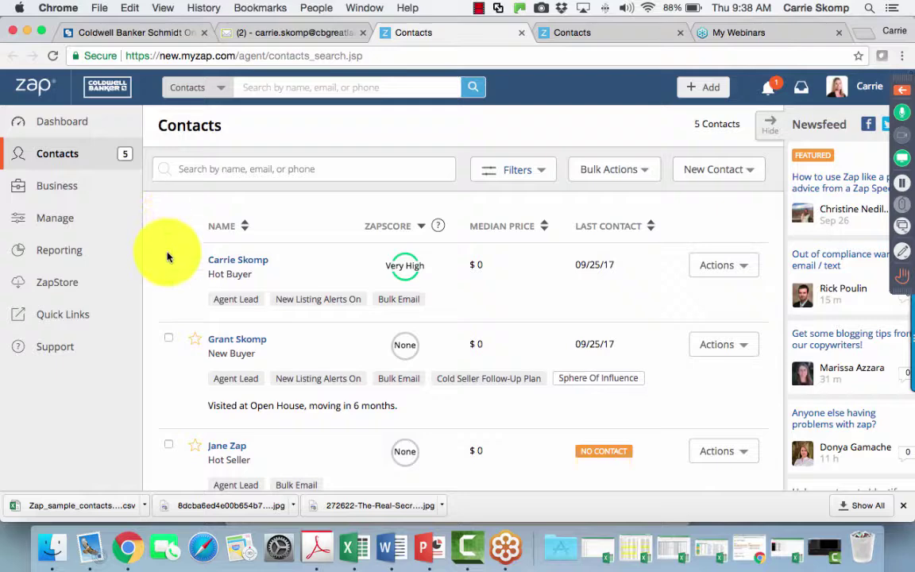
Step: Select the first, third and fifth contacts in the list individually
left_click(168, 259)
scroll(163, 314, "down", 4)
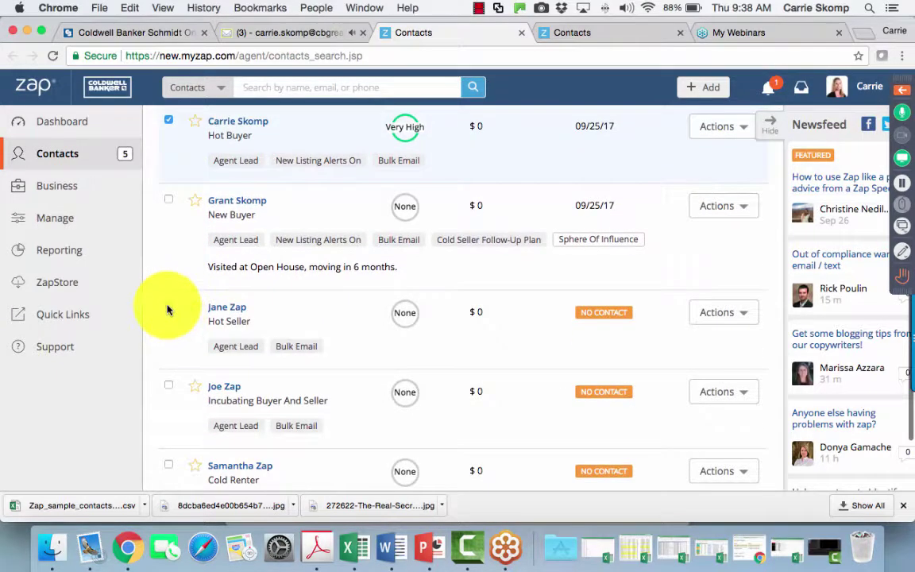
left_click(168, 305)
scroll(165, 405, "down", 2)
left_click(168, 408)
scroll(191, 405, "up", 5)
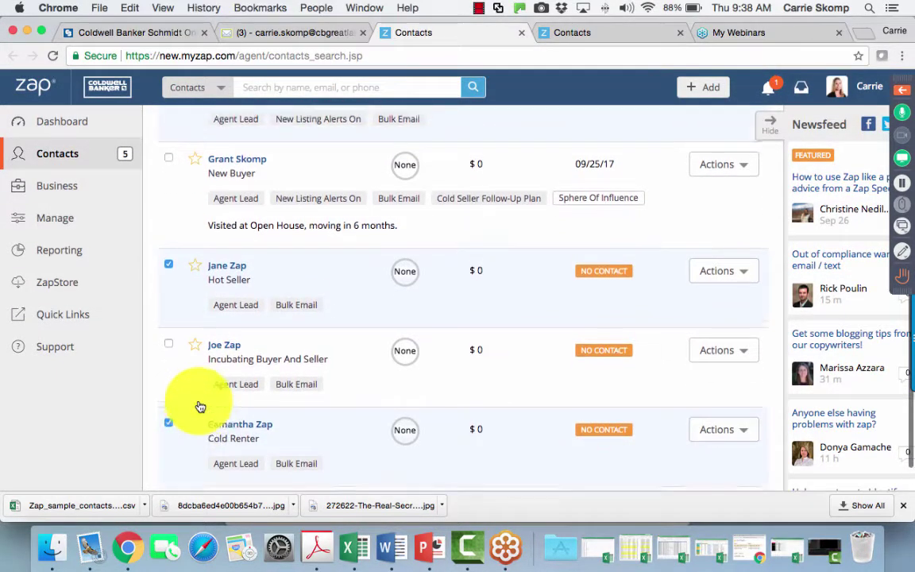
Step: Select all contacts in the list and deselect the second and third ones
left_click(168, 226)
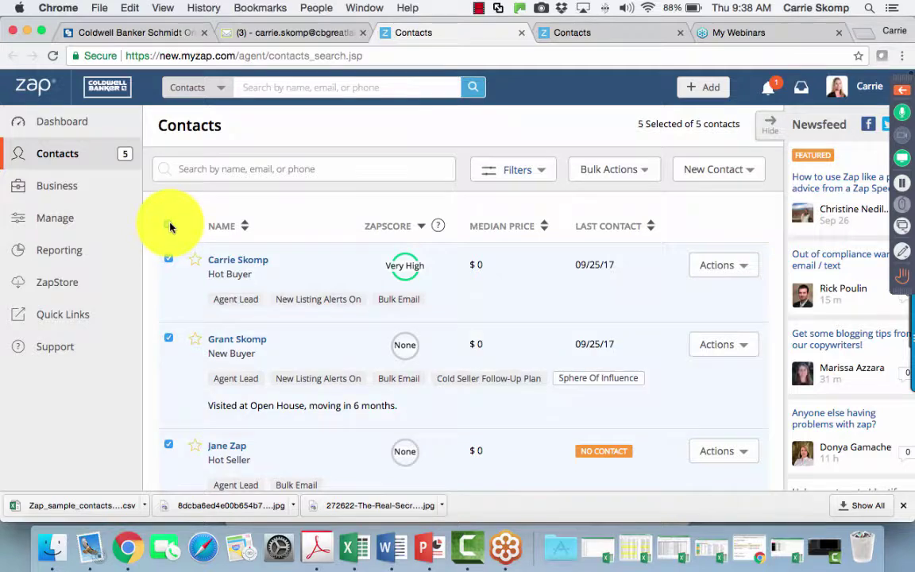
left_click(170, 339)
scroll(175, 338, "down", 3)
left_click(167, 310)
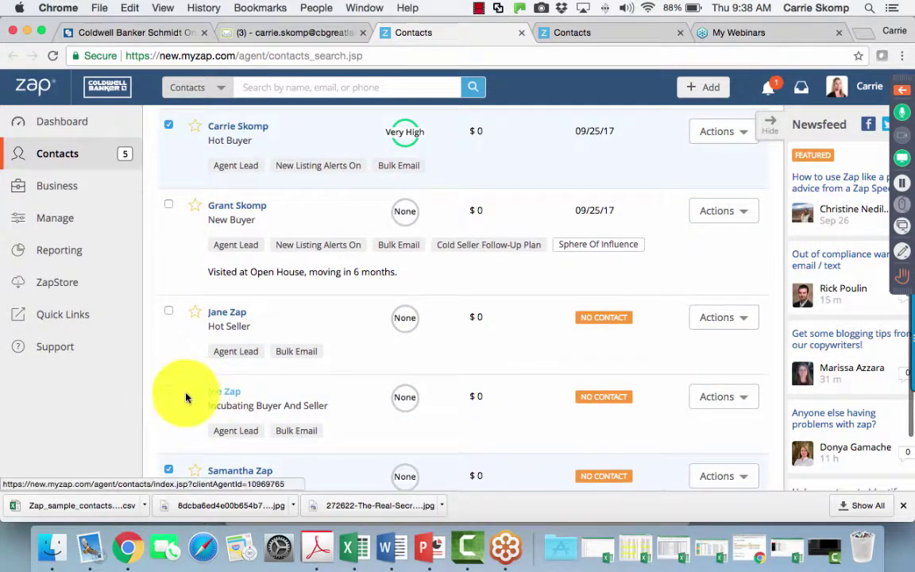
Step: Start a bulk email to the contacts selected in the list and dismiss the incoming mail notification
scroll(182, 395, "up", 1)
scroll(185, 390, "up", 1)
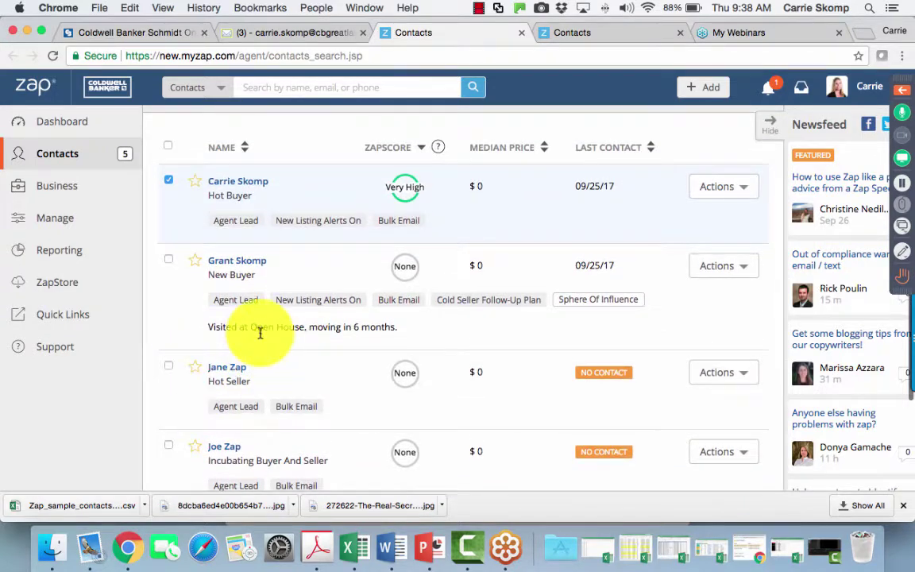
scroll(271, 360, "up", 1)
scroll(273, 362, "up", 1)
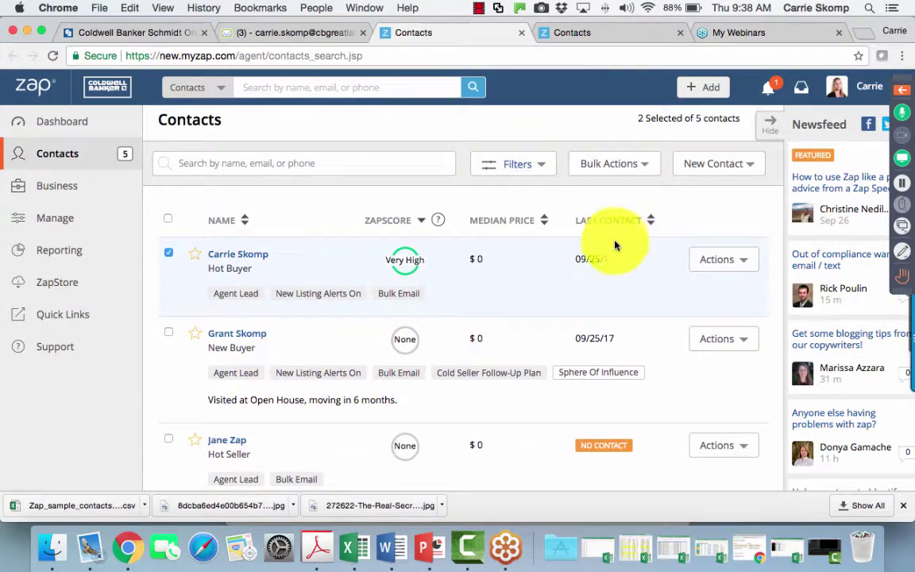
left_click(643, 165)
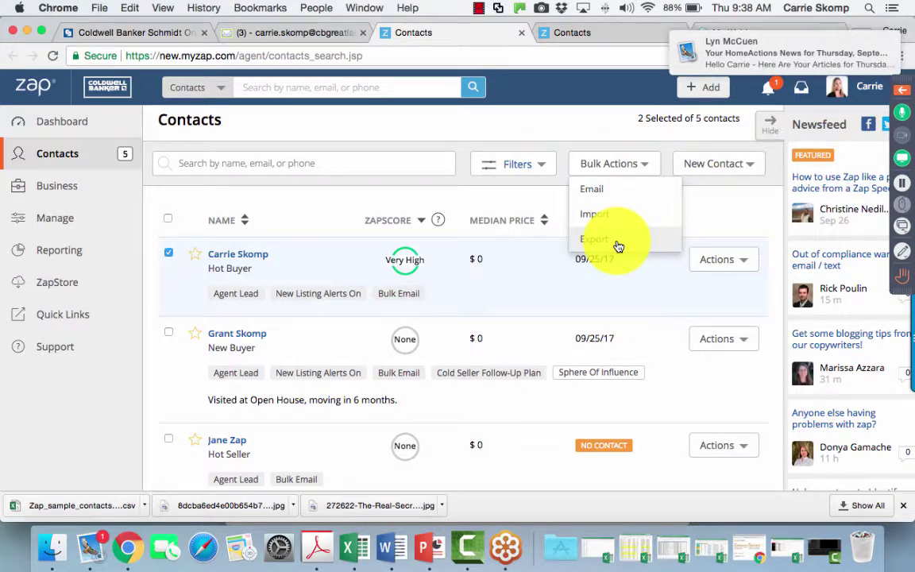
left_click(606, 194)
mouse_move(813, 41)
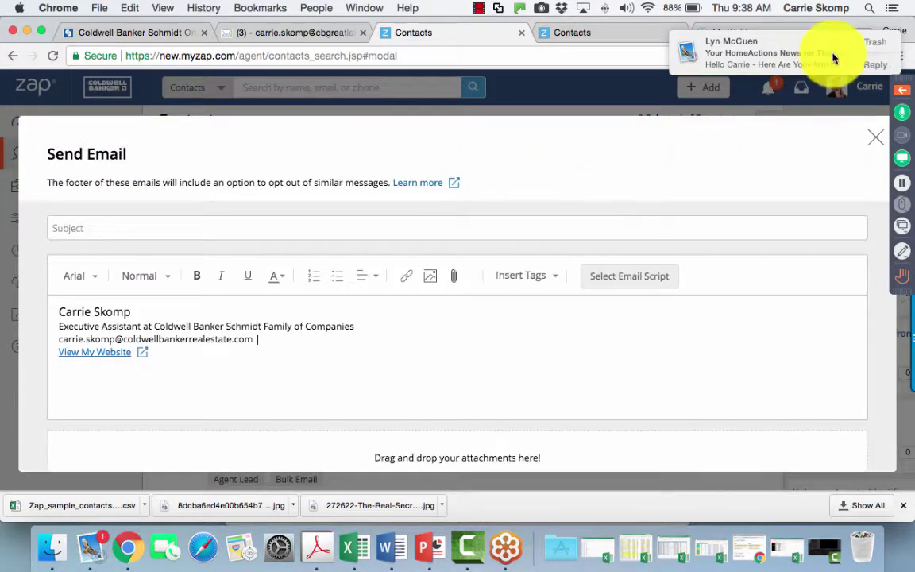
left_click(882, 47)
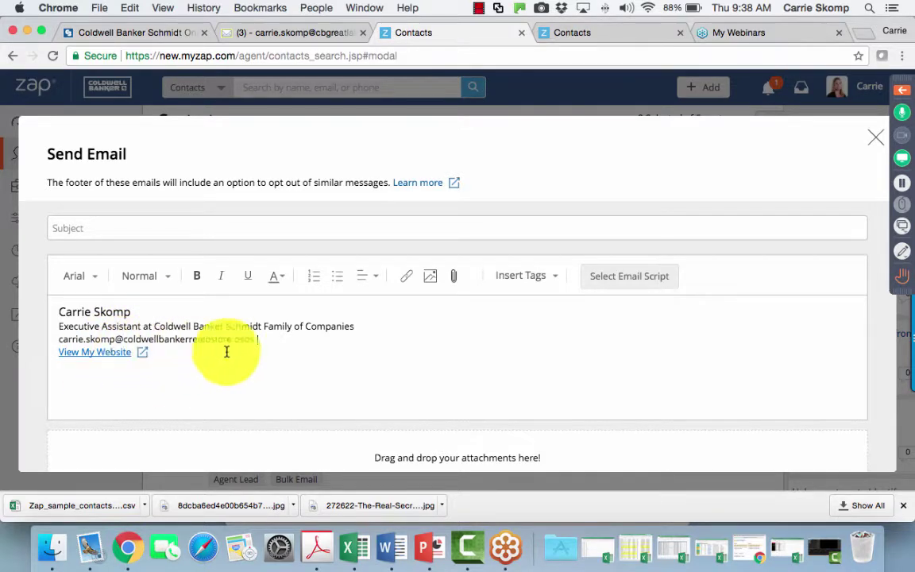
Step: Draft "Dear" with the Contact's First Name tag and a line "I'm holding" above the signature, and delete this text again
left_click(60, 311)
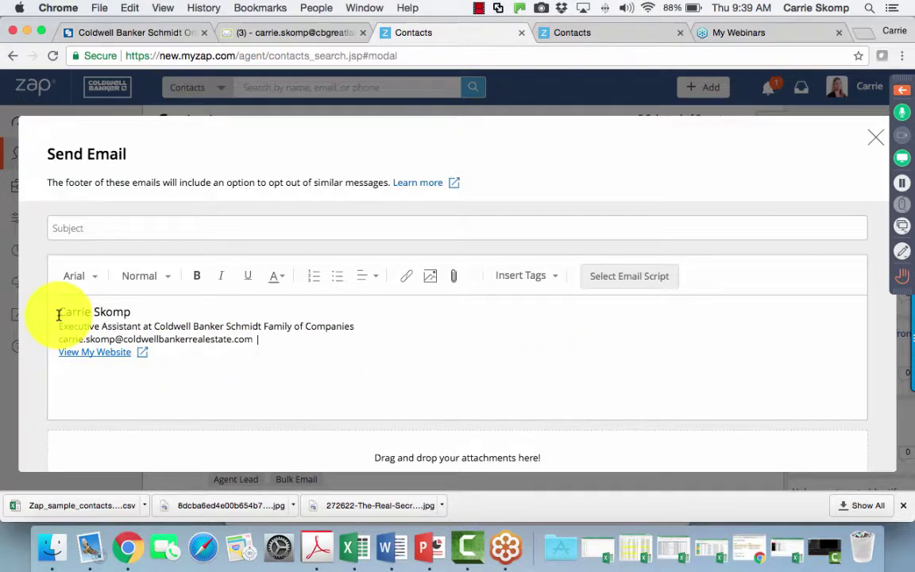
key("Return")
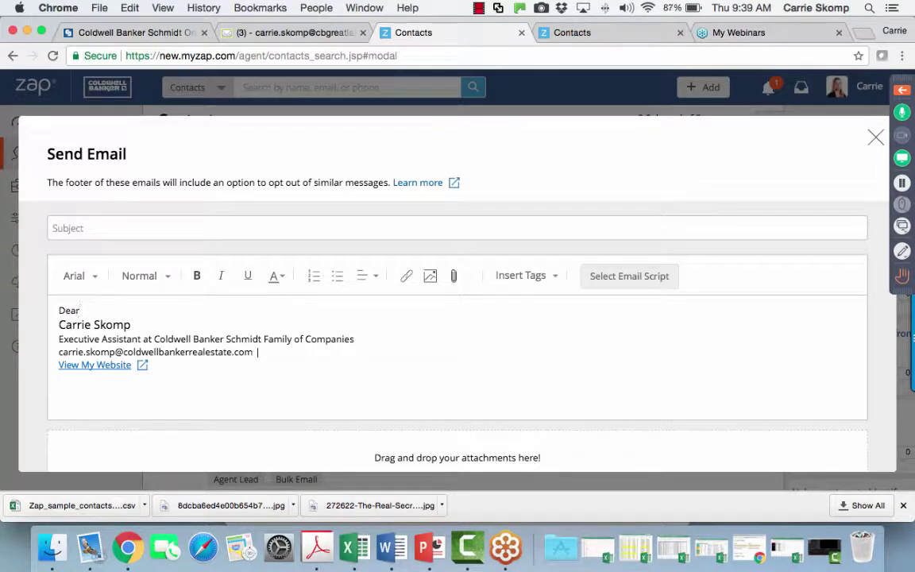
left_click(531, 278)
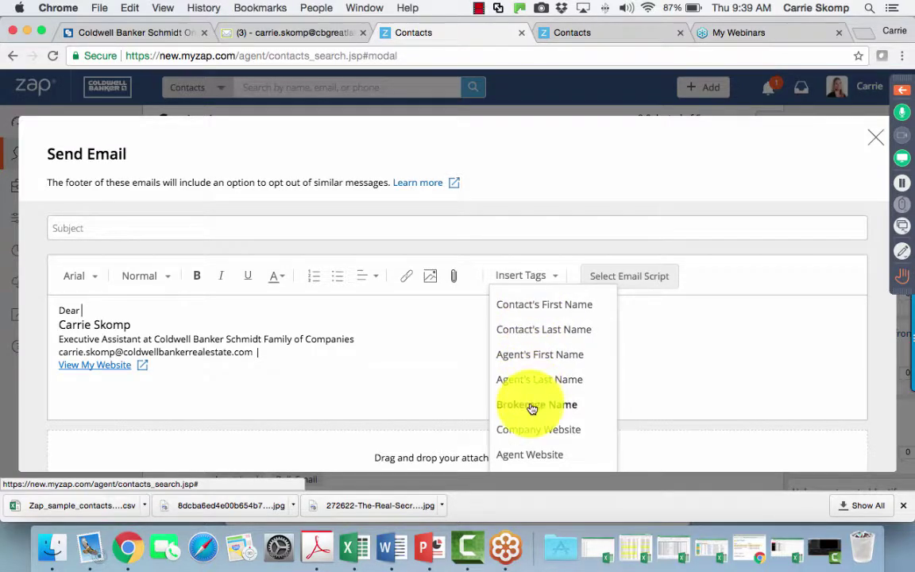
left_click(534, 312)
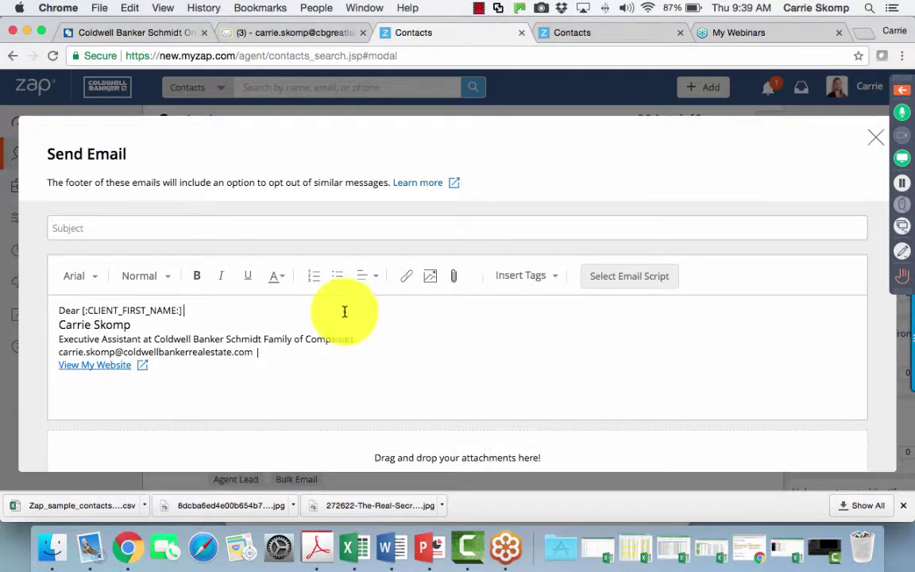
type(",")
key("Return")
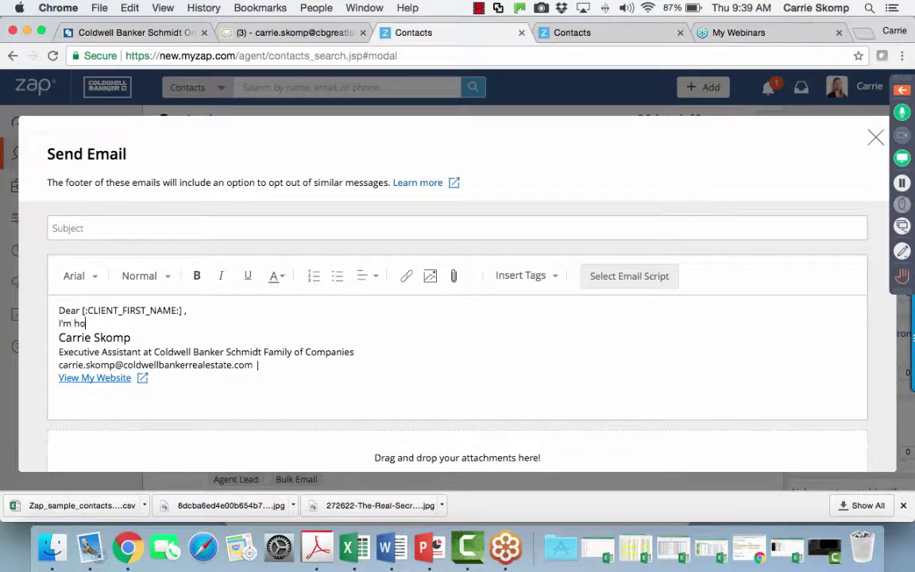
type("I'm holding")
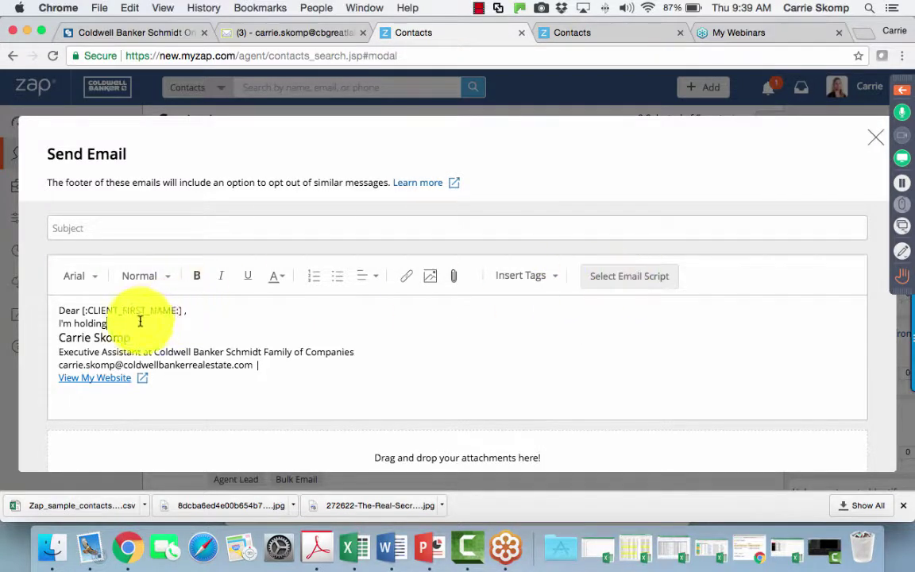
left_click_drag(139, 321, 15, 302)
key("BackSpace")
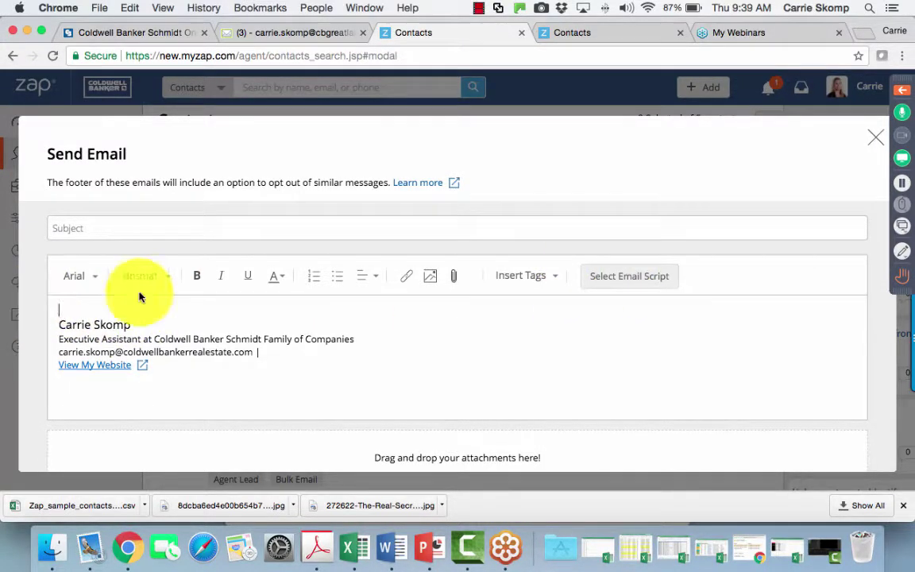
Step: Open the email script library from the message and search it for "open house"
left_click(646, 289)
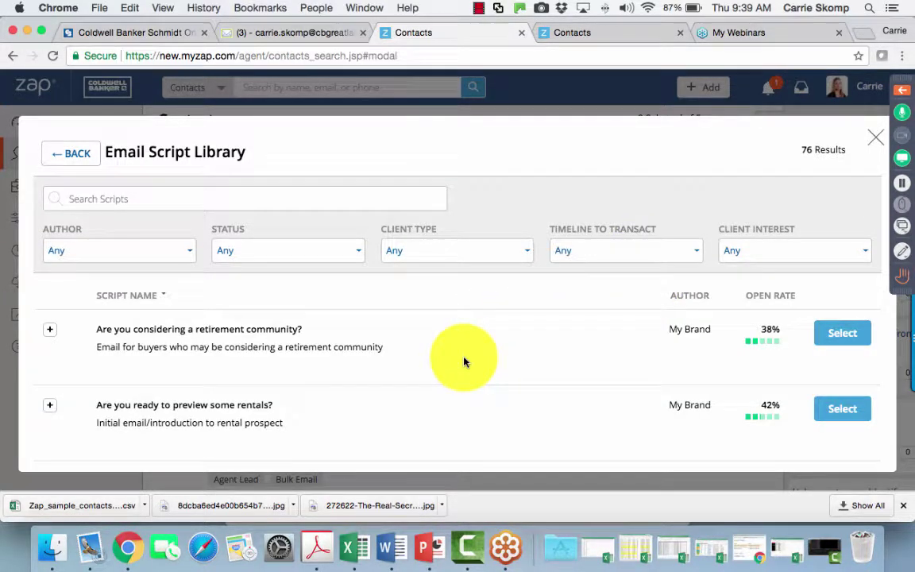
scroll(464, 362, "down", 2)
scroll(461, 359, "up", 2)
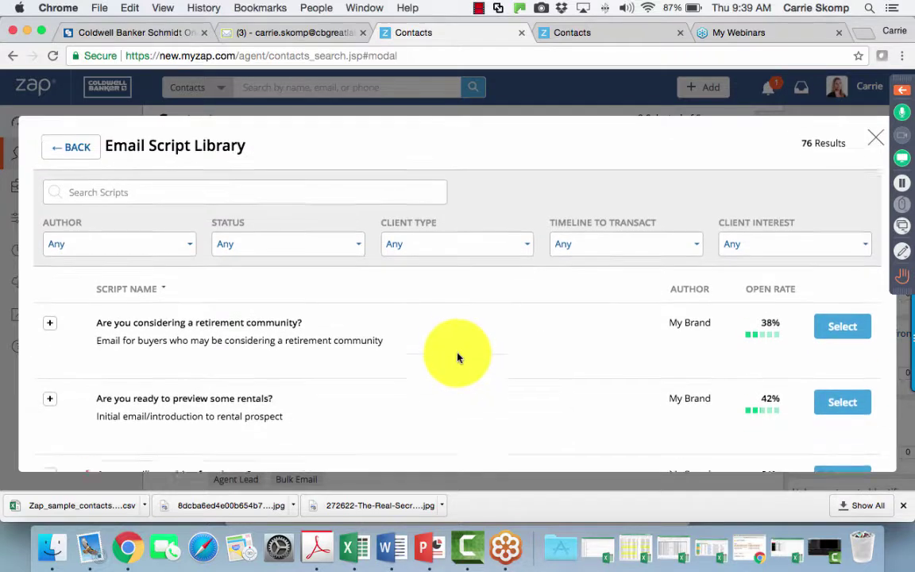
left_click(260, 202)
type("ope")
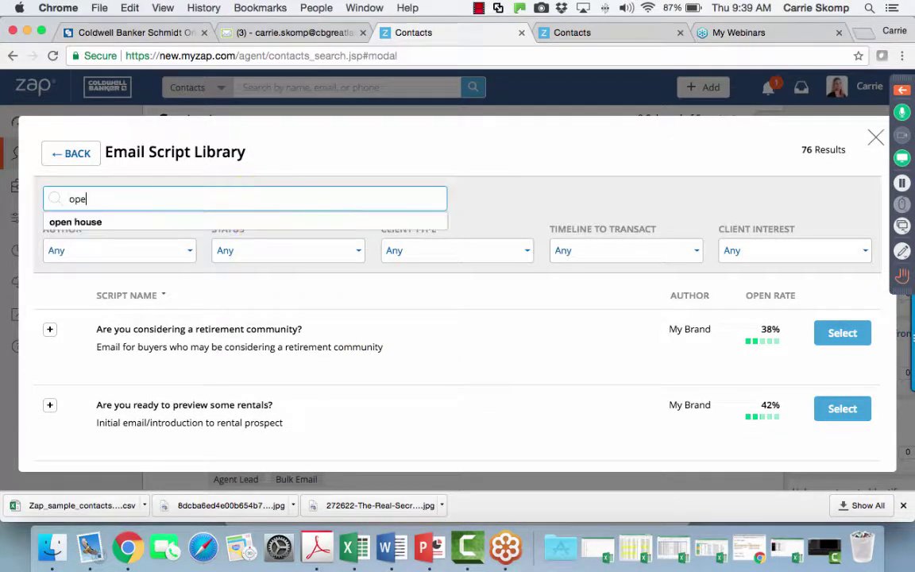
type("n house")
key("Return")
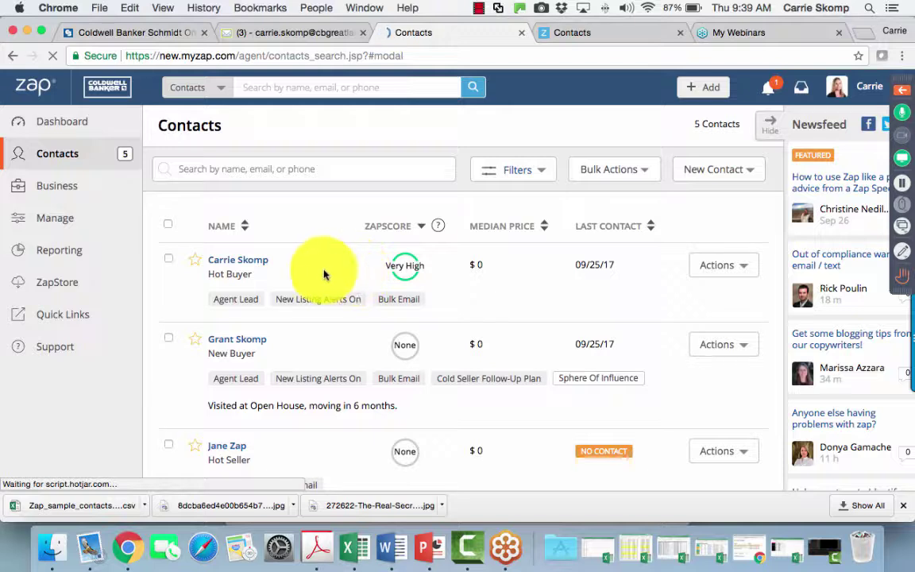
Step: Select all contacts except the second and third ones and start a bulk email to them
left_click(167, 224)
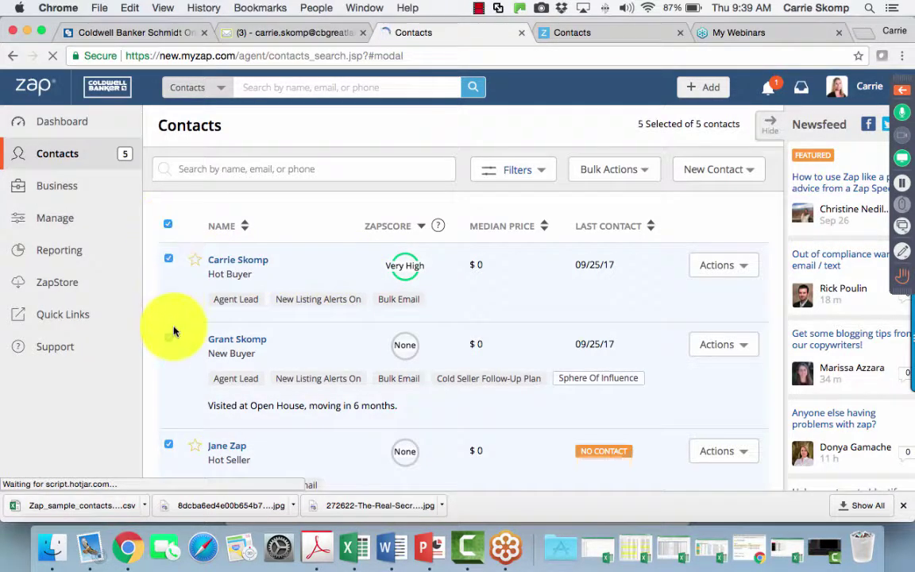
left_click(169, 338)
left_click(169, 444)
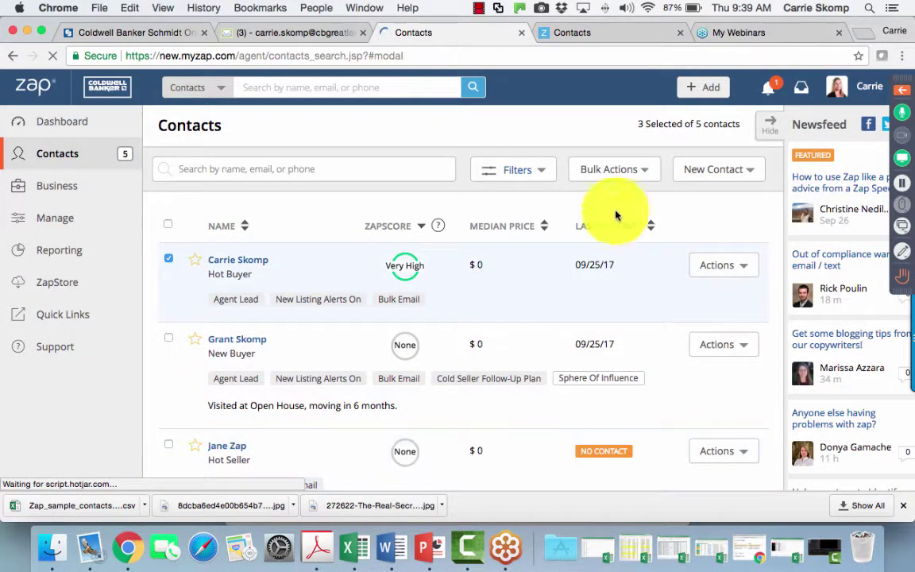
left_click(645, 171)
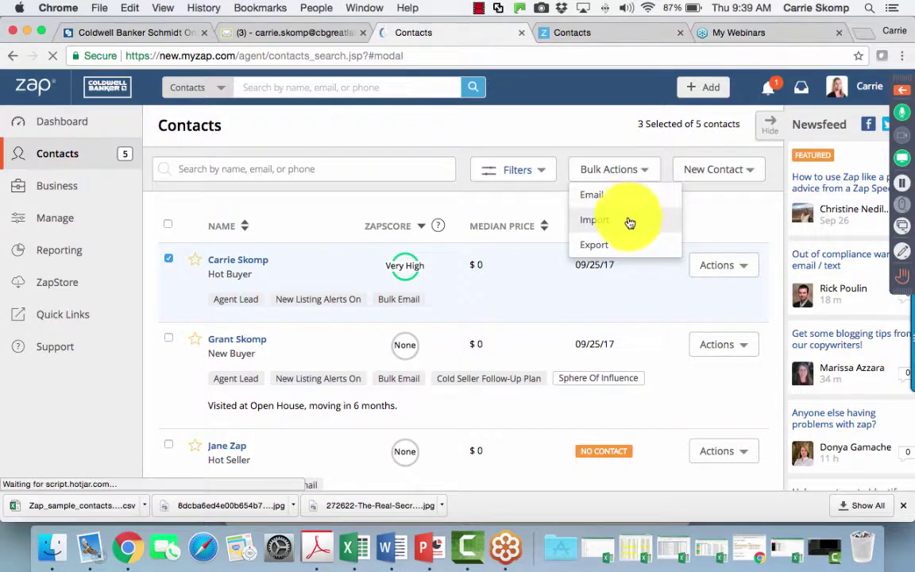
left_click(626, 199)
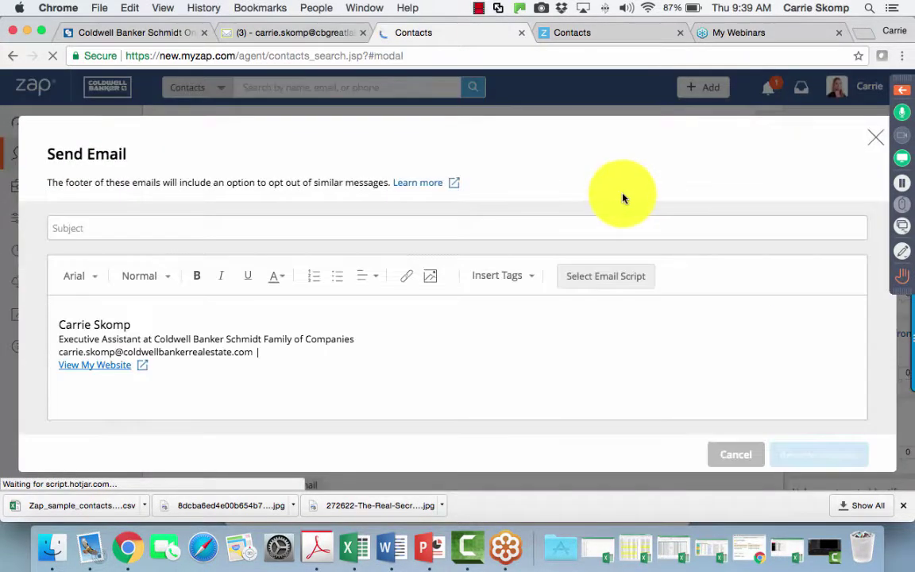
Step: Search the email script library for "open house" and look through the matching scripts
left_click(622, 282)
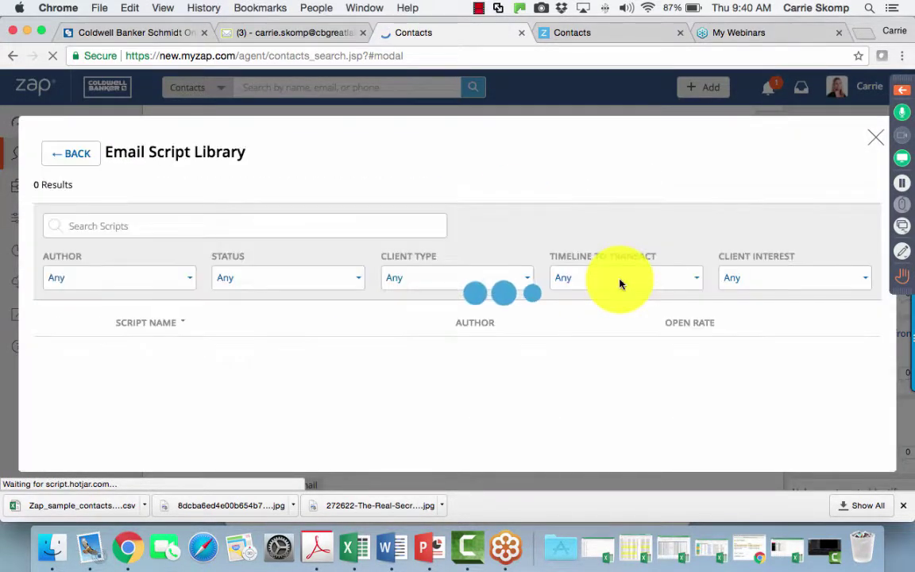
left_click(294, 200)
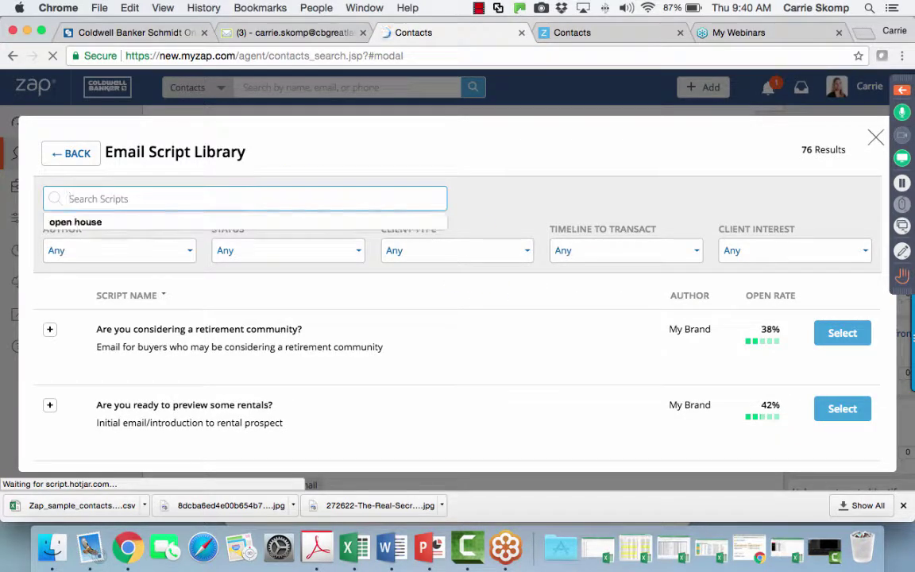
type("open house")
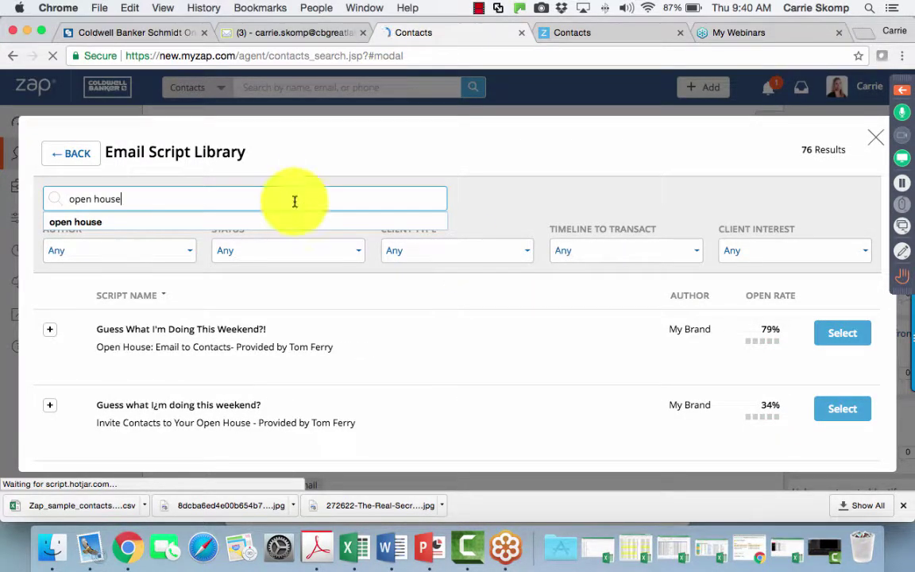
scroll(263, 290, "down", 2)
scroll(262, 293, "down", 2)
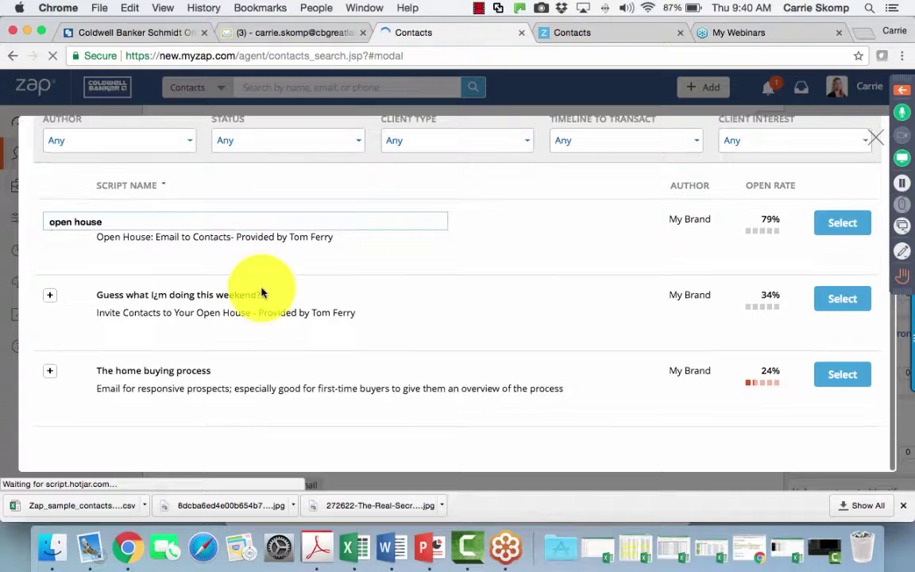
scroll(262, 323, "up", 2)
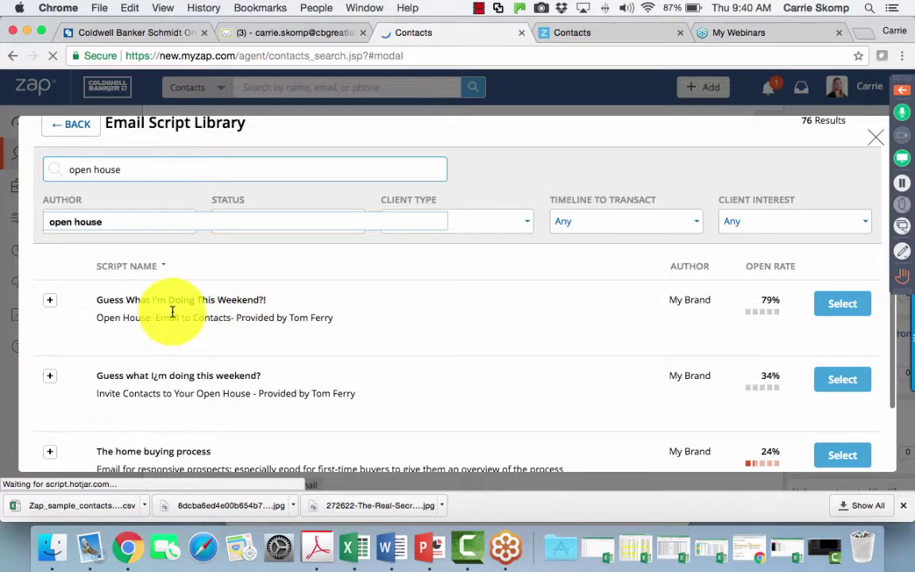
Step: Preview the script "Guess What I'm Doing This Weekend?!", check its open rate details and use it for the email
left_click(51, 306)
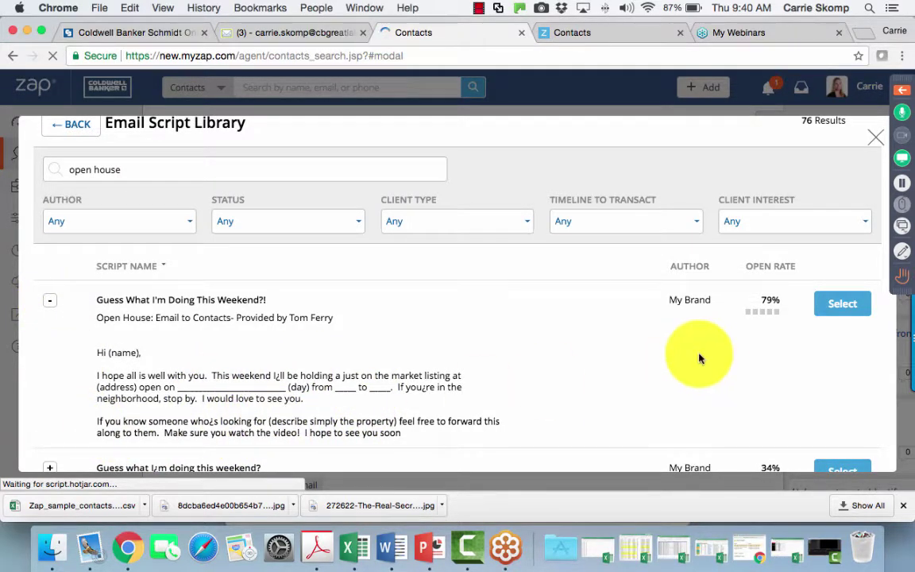
mouse_move(772, 301)
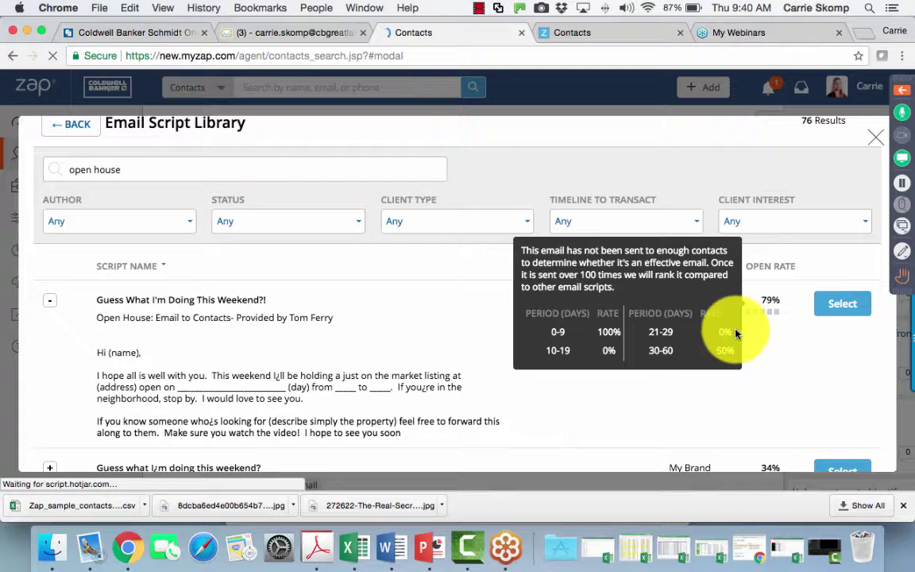
left_click(842, 313)
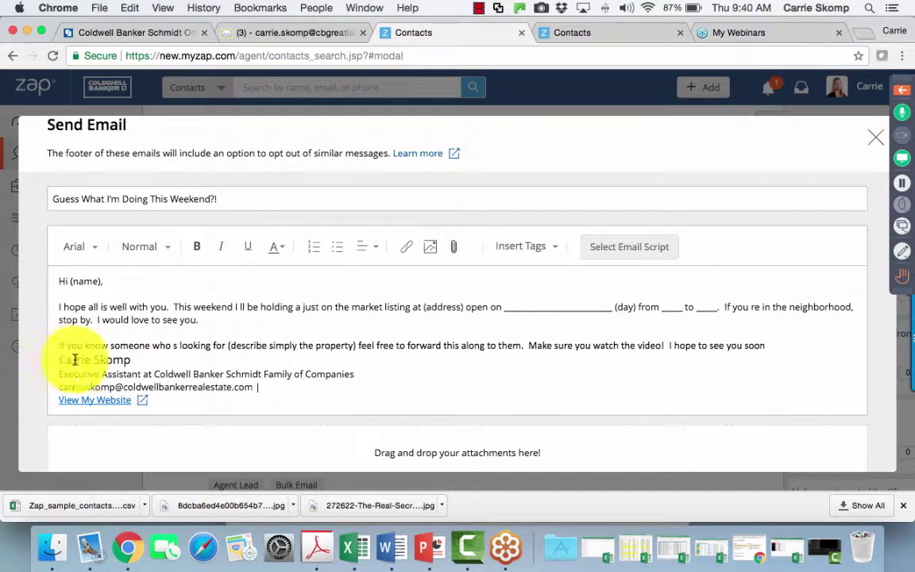
Step: Add a blank line above the signature and replace the greeting with "Hi" followed by the Contact's First Name tag
left_click(49, 360)
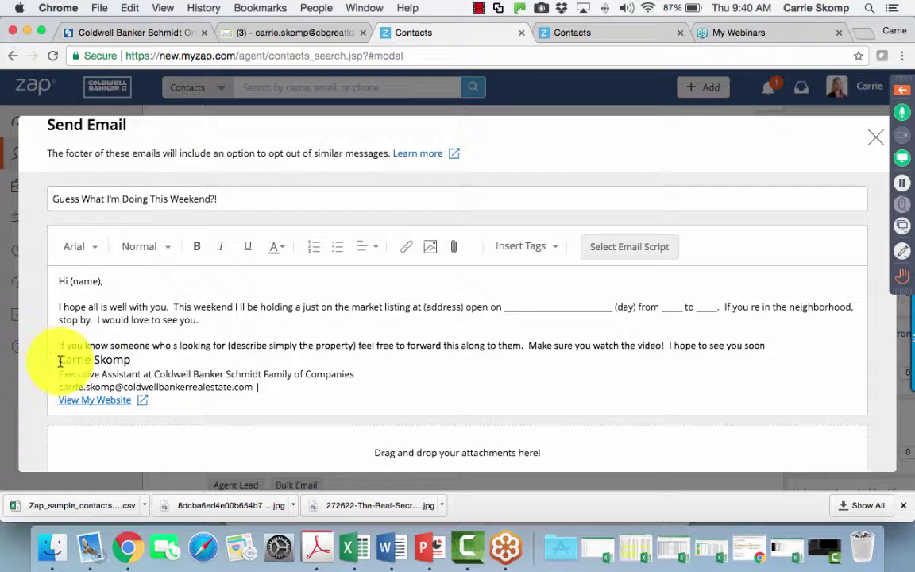
key("Return")
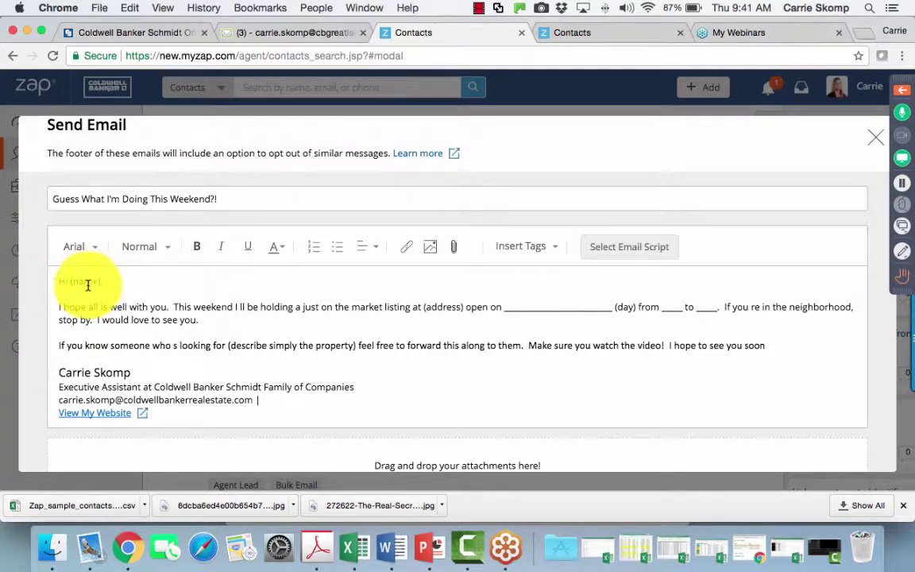
left_click(519, 259)
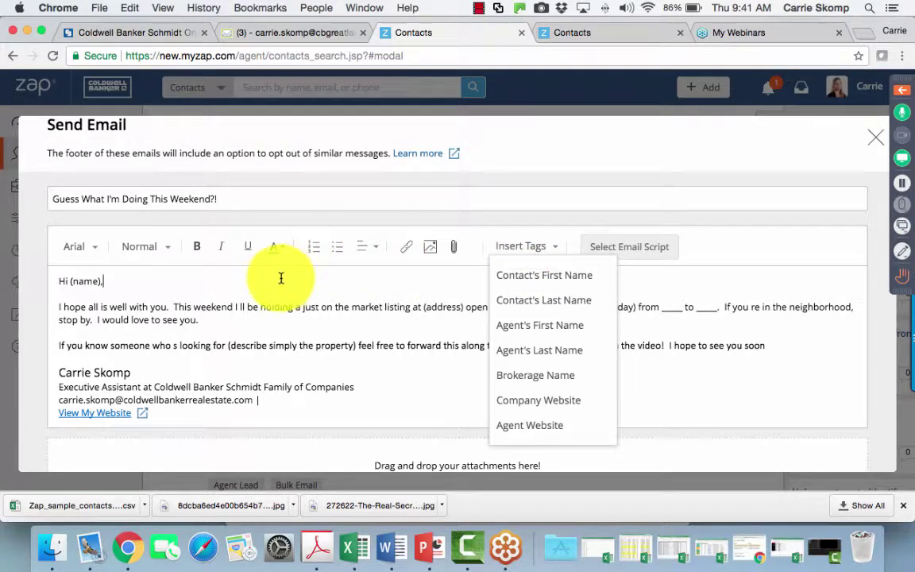
left_click(167, 283)
left_click_drag(168, 283, 14, 284)
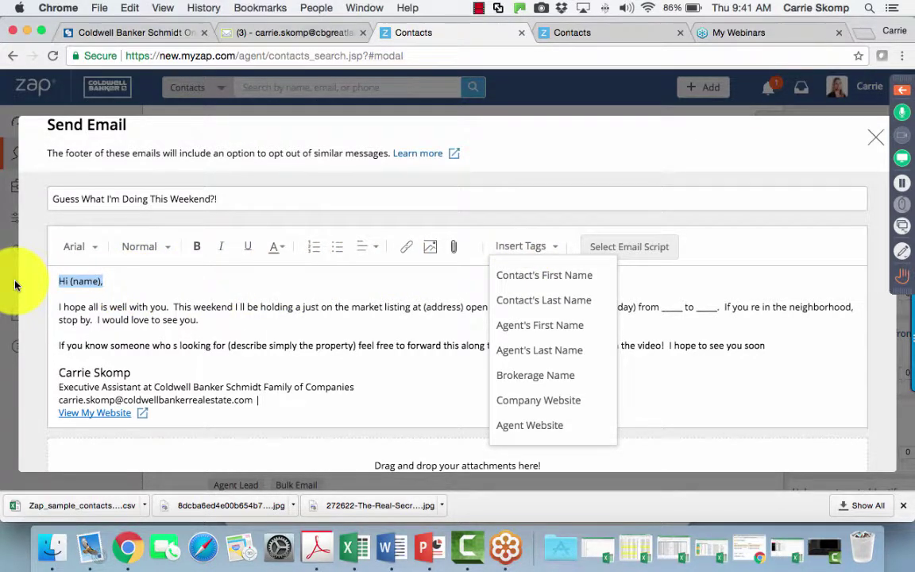
type("Hi")
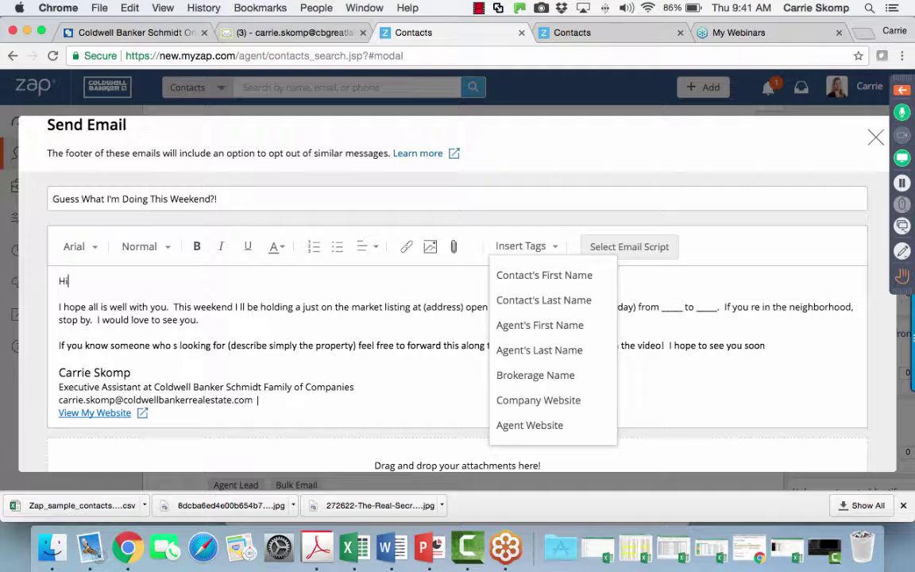
left_click(541, 276)
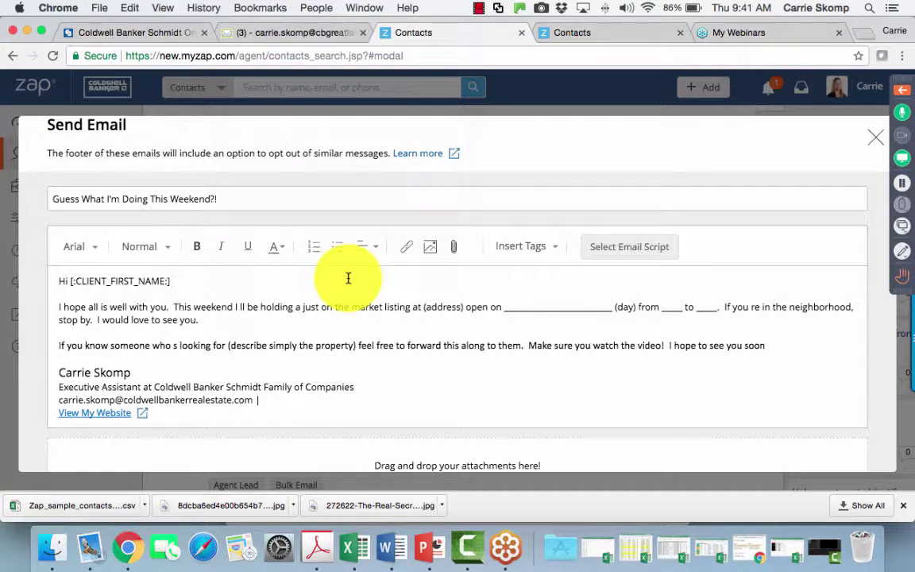
Step: Insert the missing apostrophe in "I'll" in the first paragraph of the email
double_click(237, 307)
type("'")
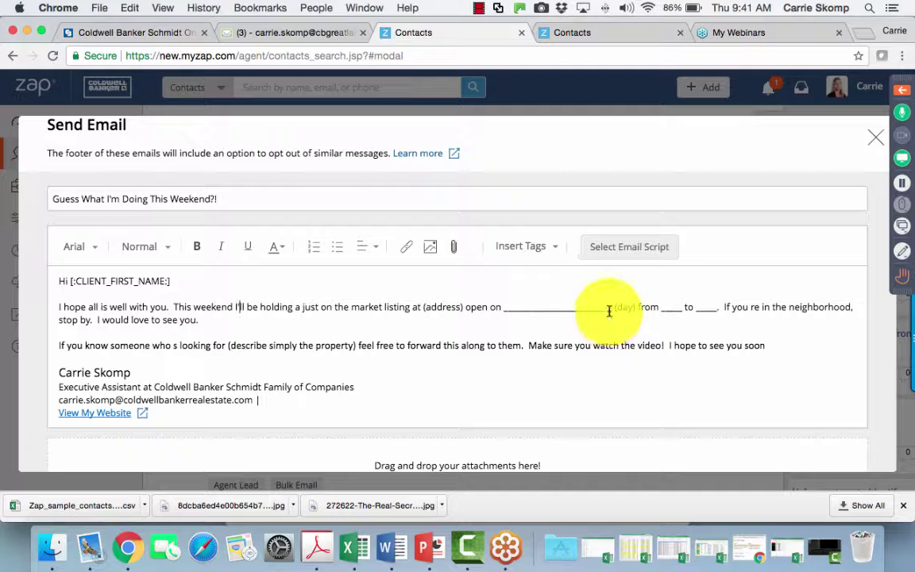
Step: Replace the "(address)" placeholder in the first paragraph of the email with the listing's street address
left_click_drag(610, 310, 424, 306)
left_click(462, 307)
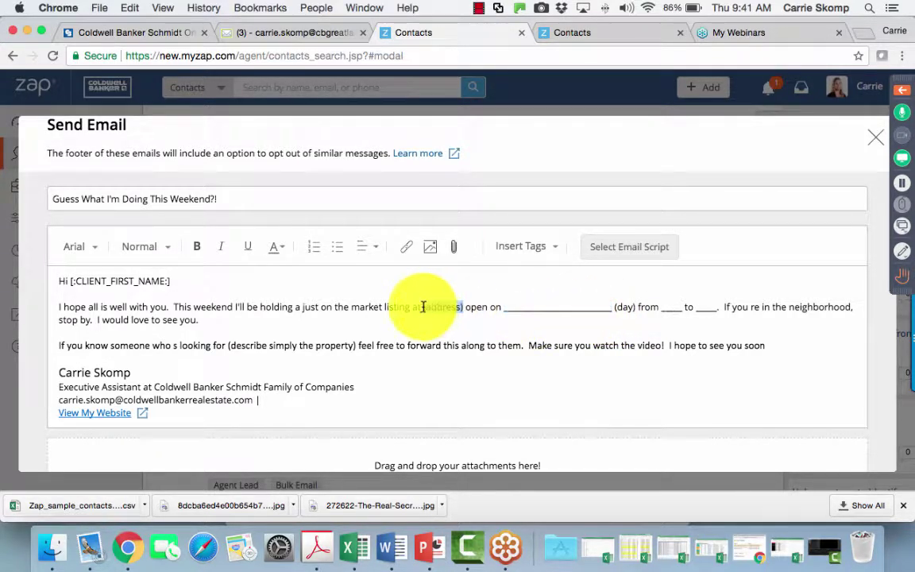
type("131 Main S")
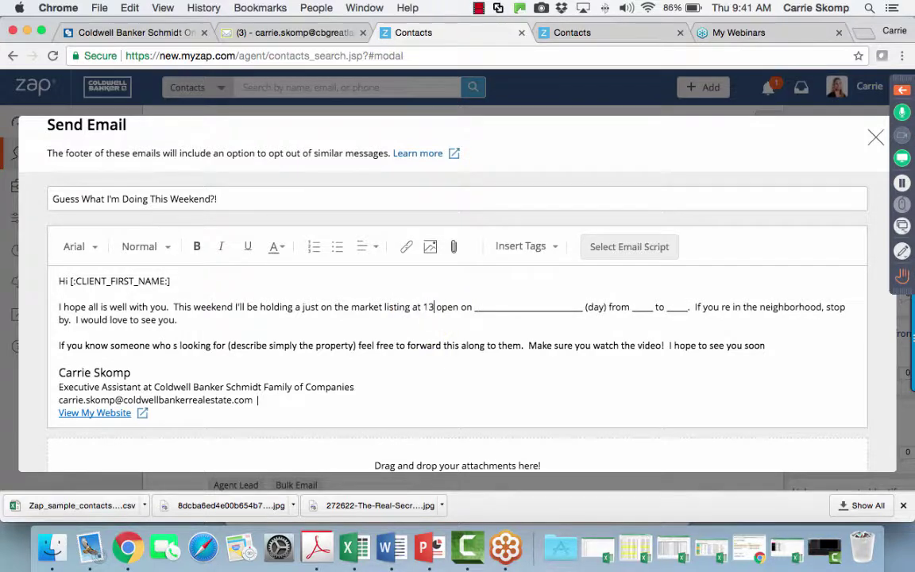
type("treet")
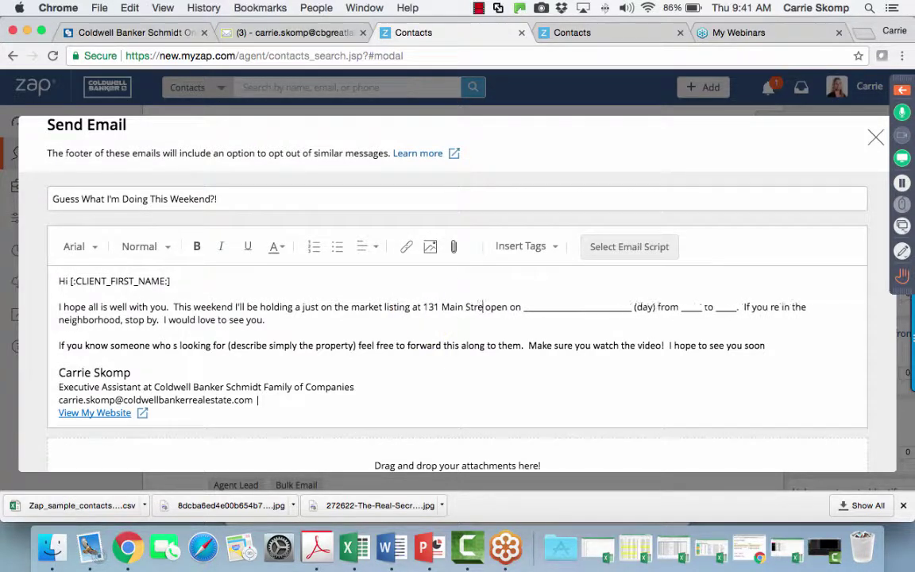
Step: Replace the blank line and "(day)" placeholder after "open on" with "Saturday, October 9"
left_click_drag(666, 307, 541, 308)
type("Saturday, Octob")
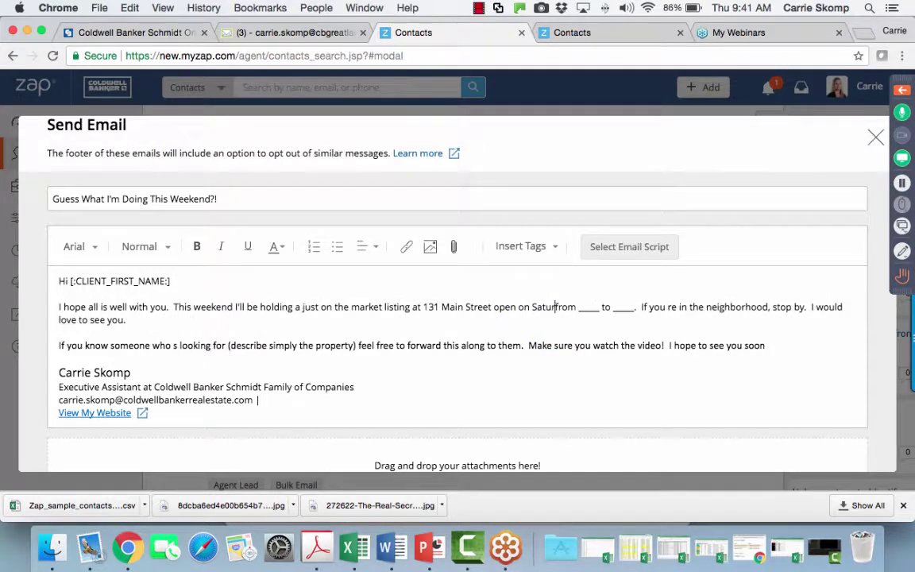
type("er")
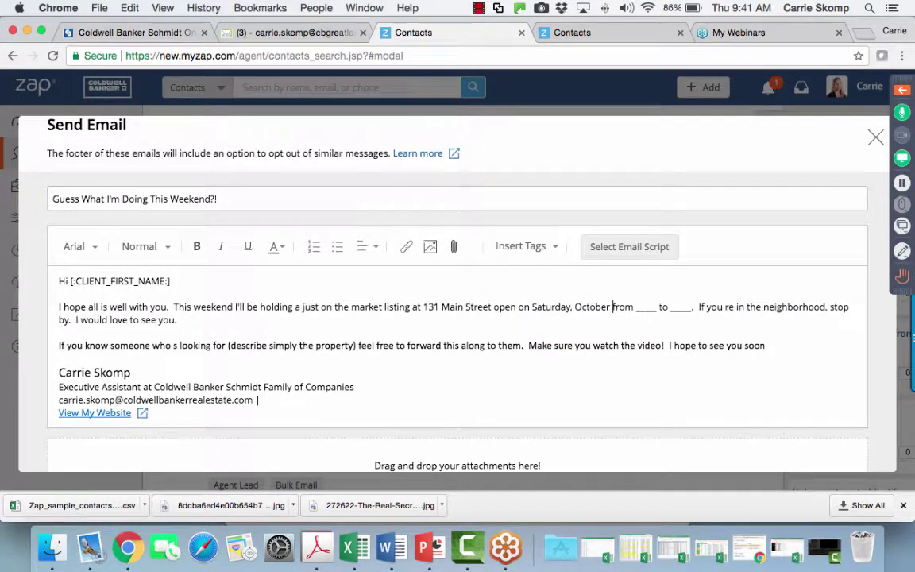
left_click(550, 306)
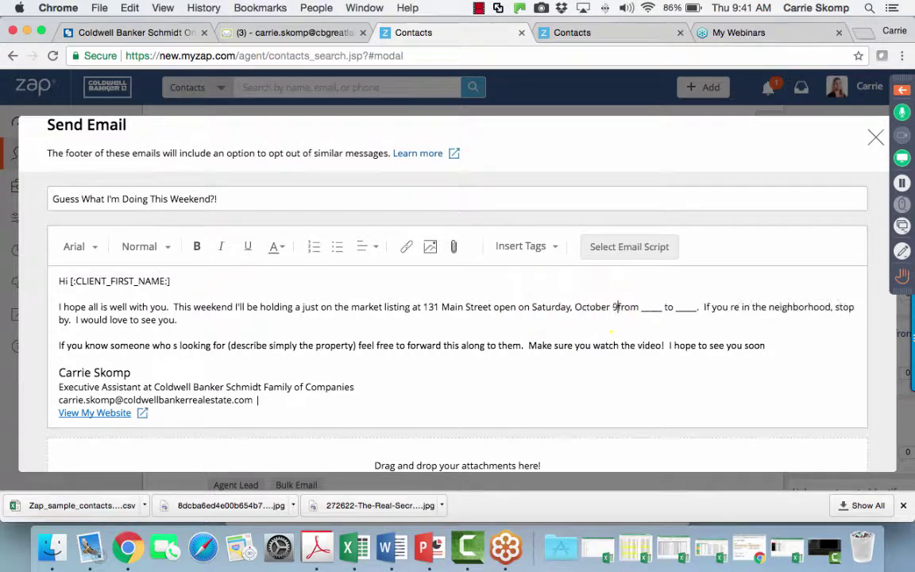
type("9")
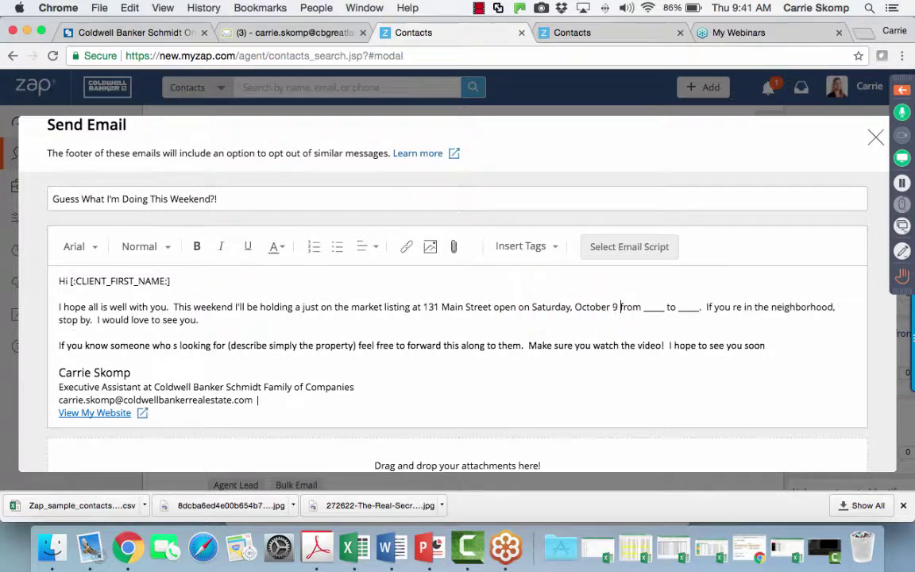
Step: Fill in the open house time blanks as "12" to "3" and end the sentence with a period
double_click(659, 307)
key("BackSpace")
type("12")
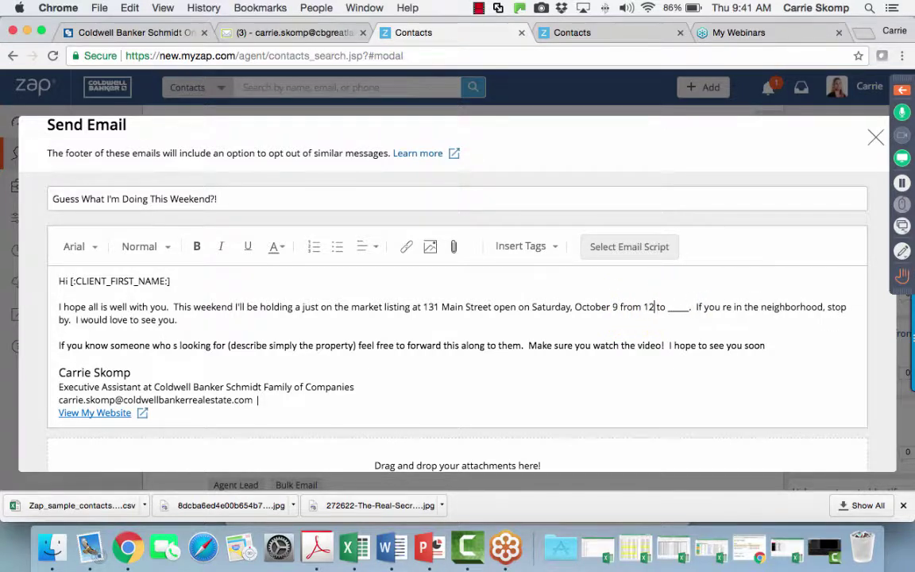
double_click(672, 309)
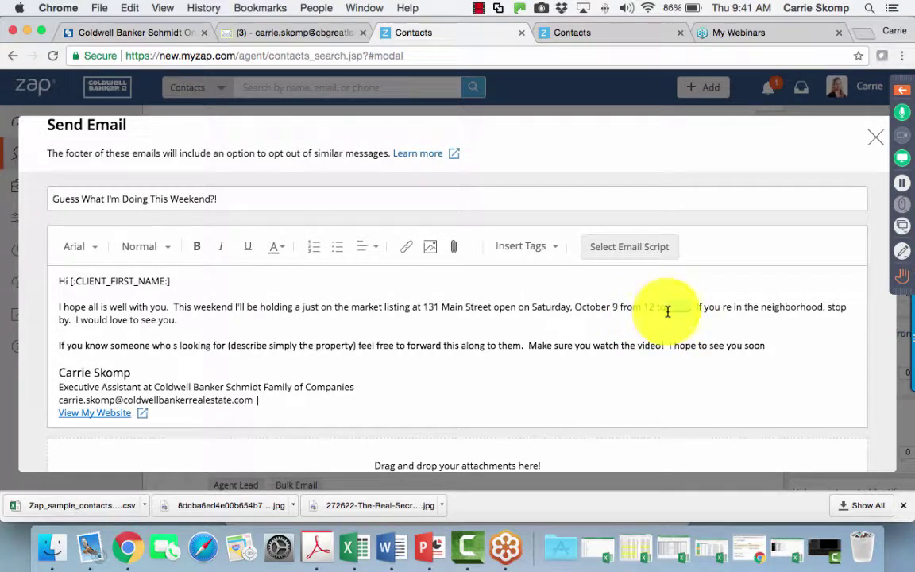
type("3 ")
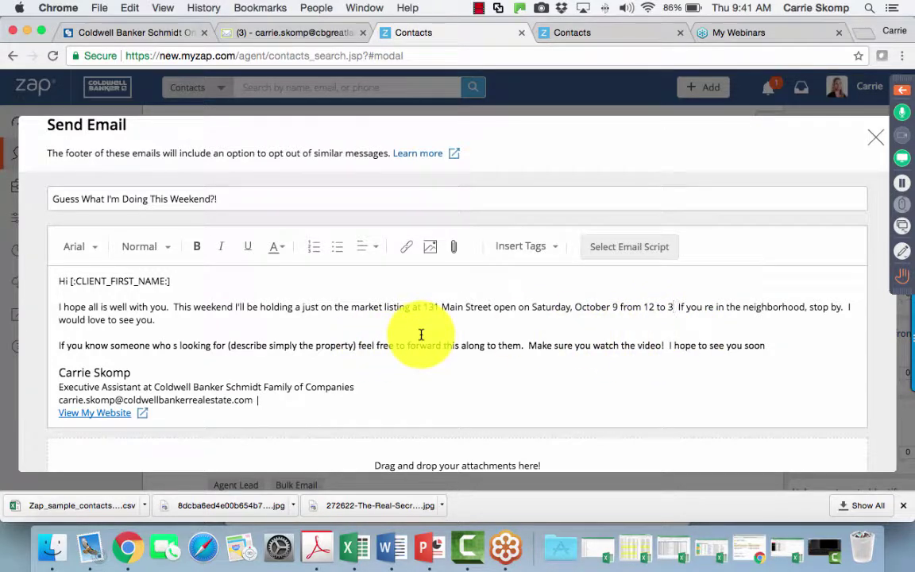
type(".")
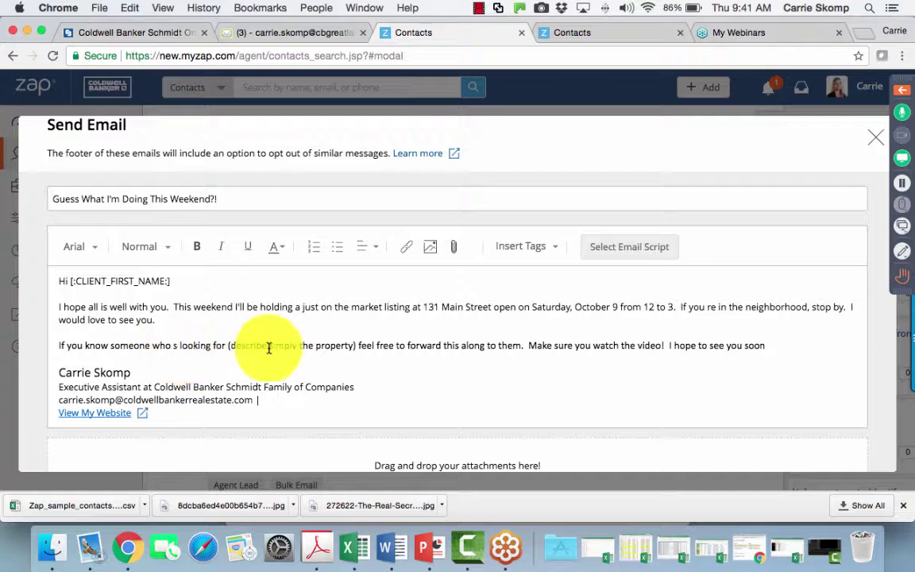
Step: Replace the paragraph about forwarding the email and watching the video with the closing line "Thanks so much,"
left_click_drag(356, 347, 228, 346)
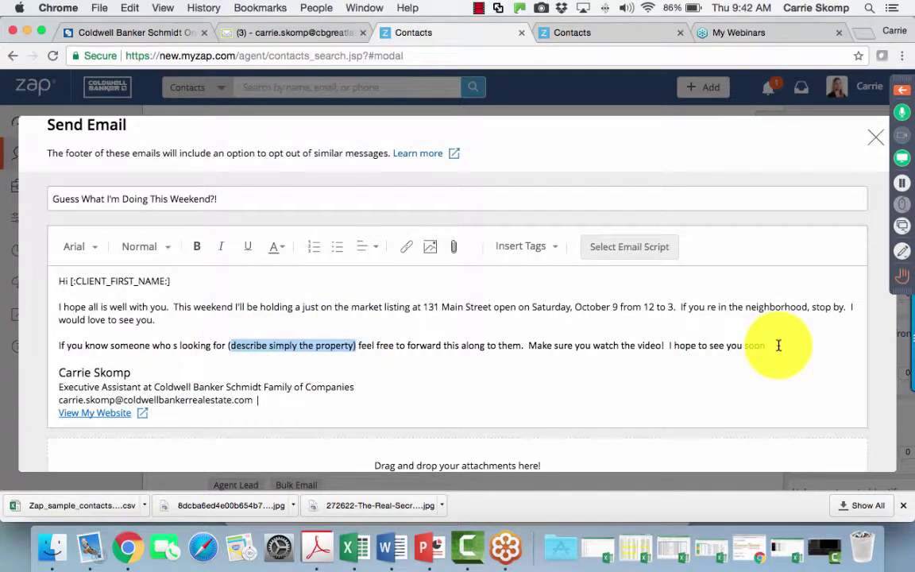
left_click_drag(763, 347, 189, 340)
key("BackSpace")
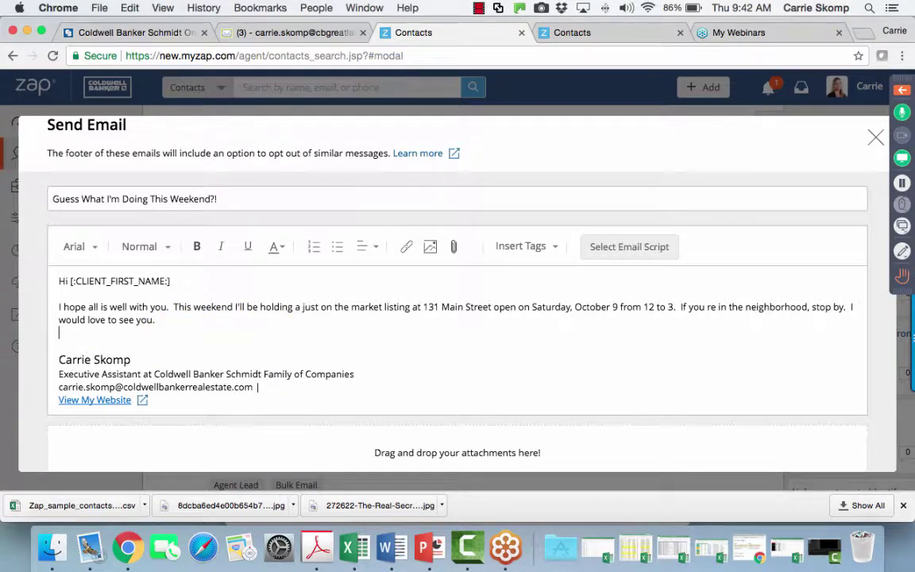
key("Return")
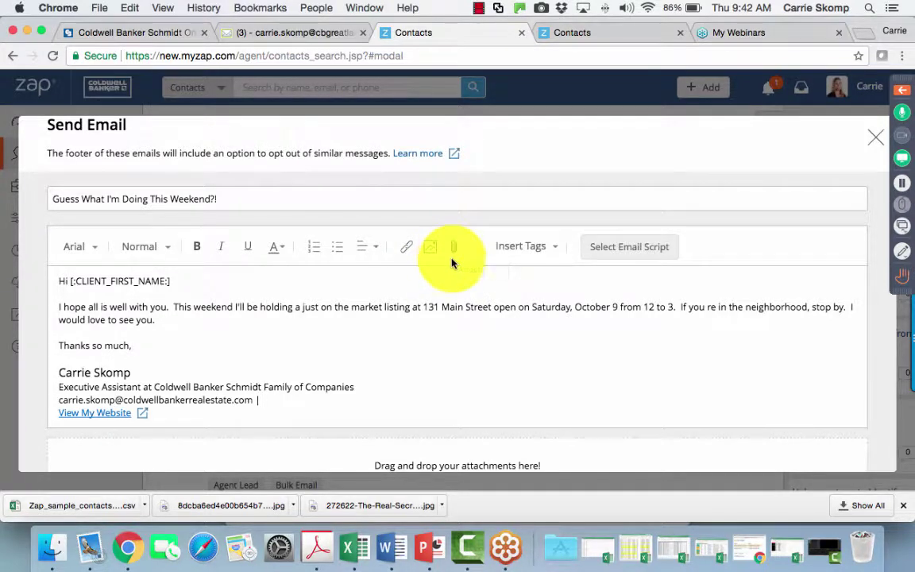
Step: Review the contacts who receive the email and send it
scroll(438, 304, "down", 2)
scroll(437, 305, "down", 3)
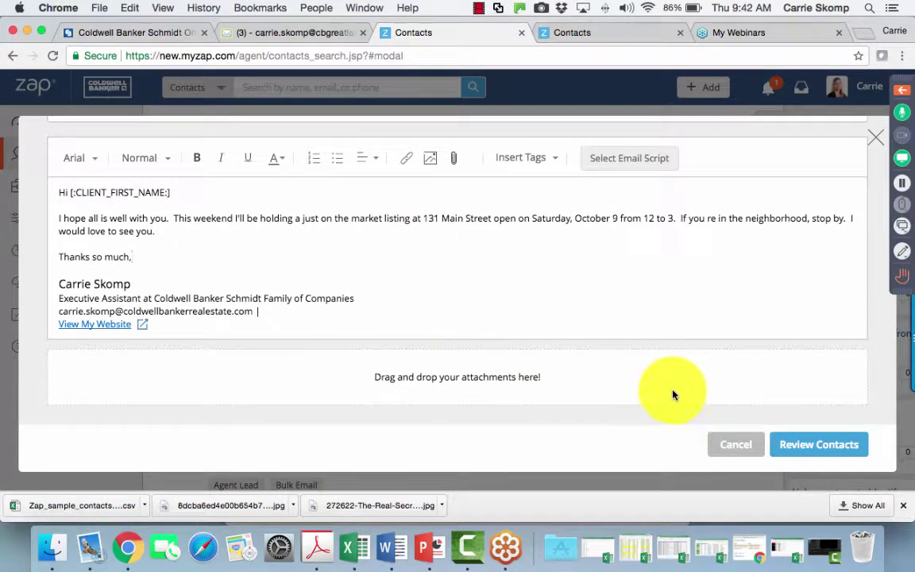
left_click(816, 449)
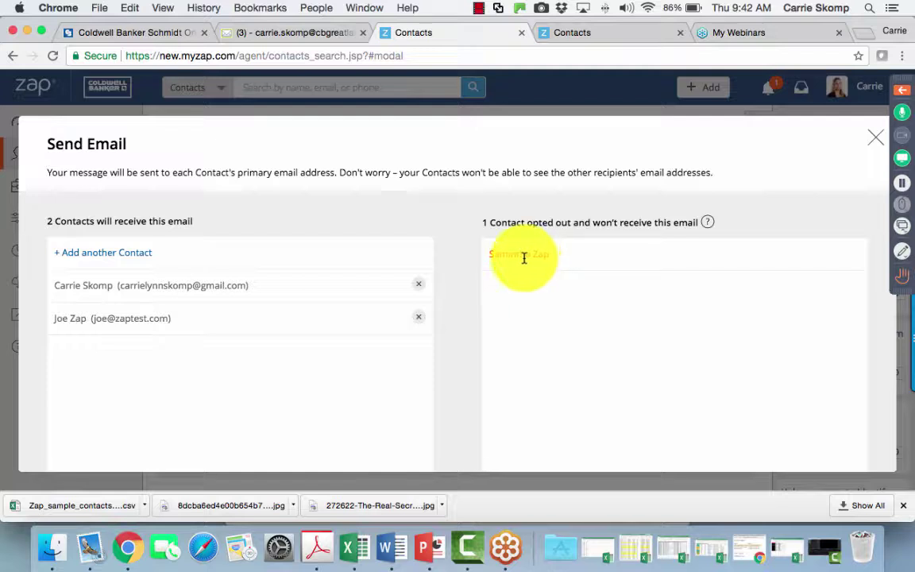
scroll(524, 260, "down", 3)
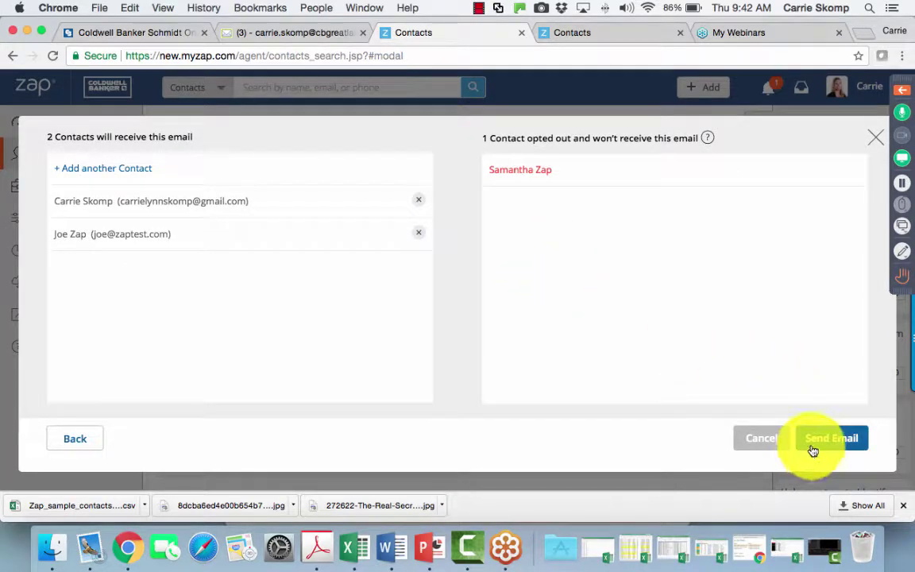
left_click(832, 442)
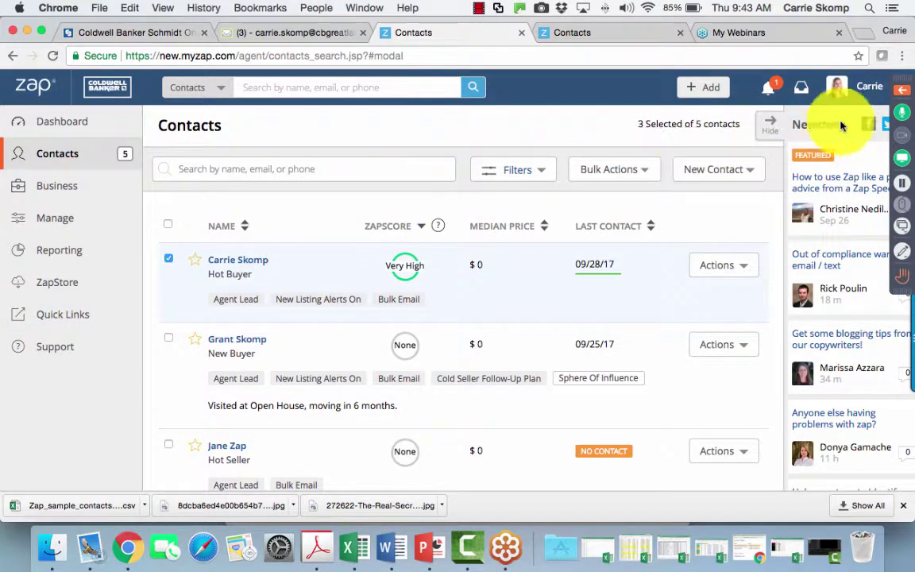
Step: Switch to the GoToWebinar control panel, check the attendee questions, and collapse the panel to return to the contacts list
left_click(903, 89)
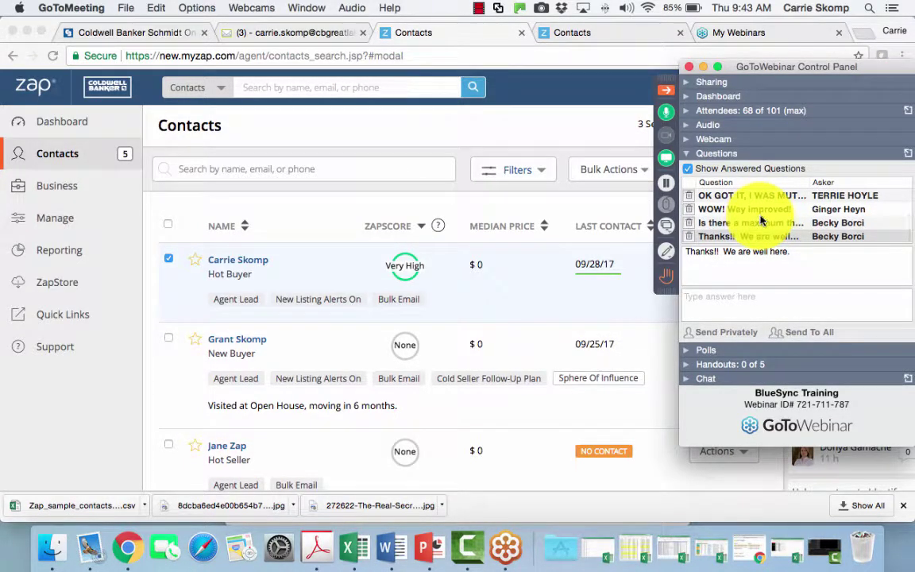
scroll(761, 220, "down", 2)
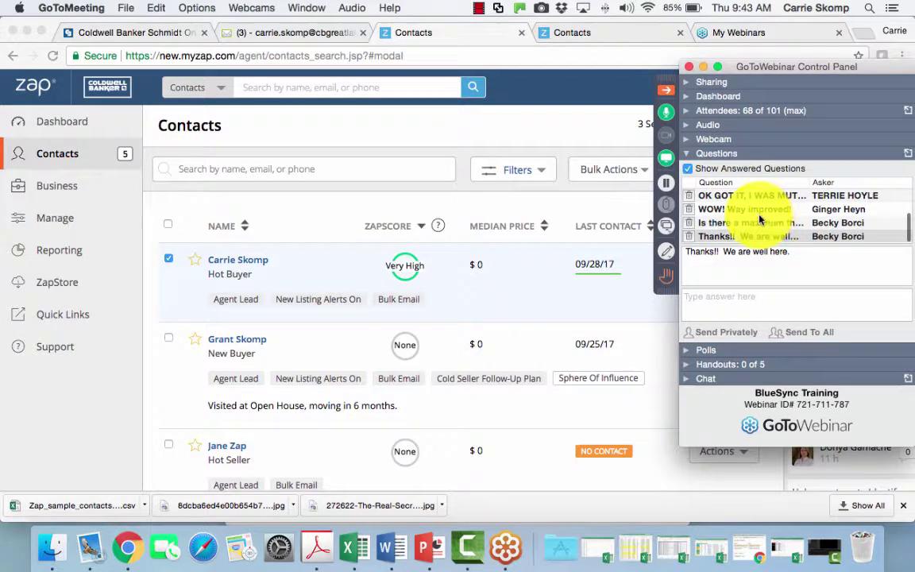
left_click(560, 133)
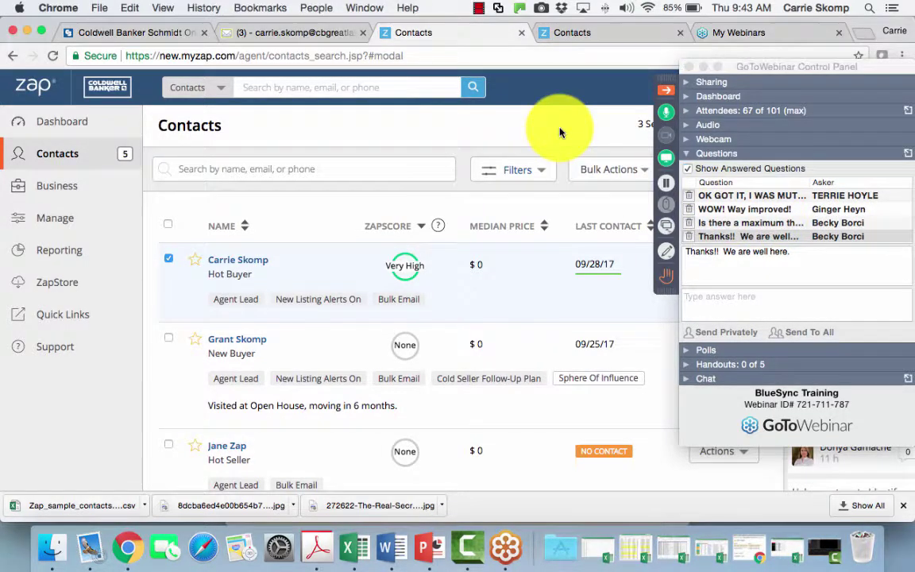
left_click(666, 92)
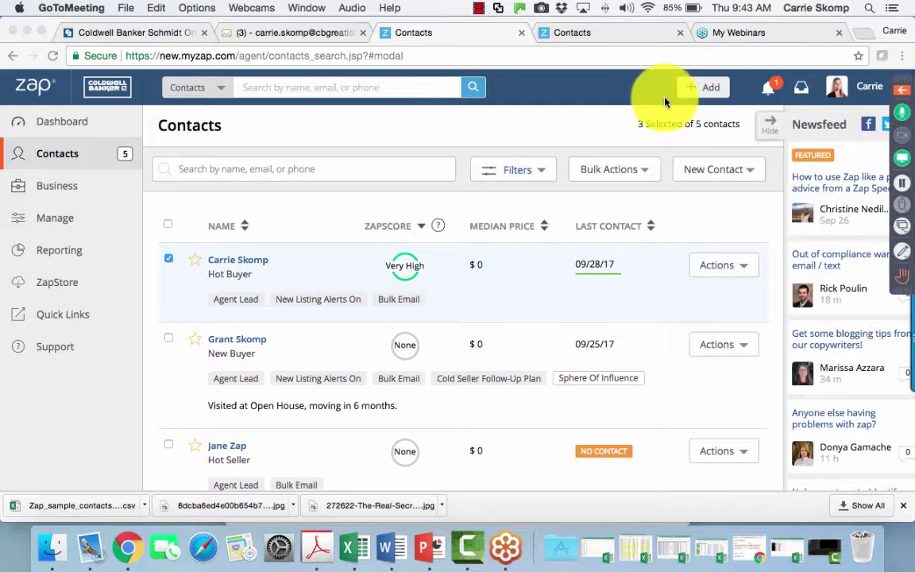
left_click(698, 92)
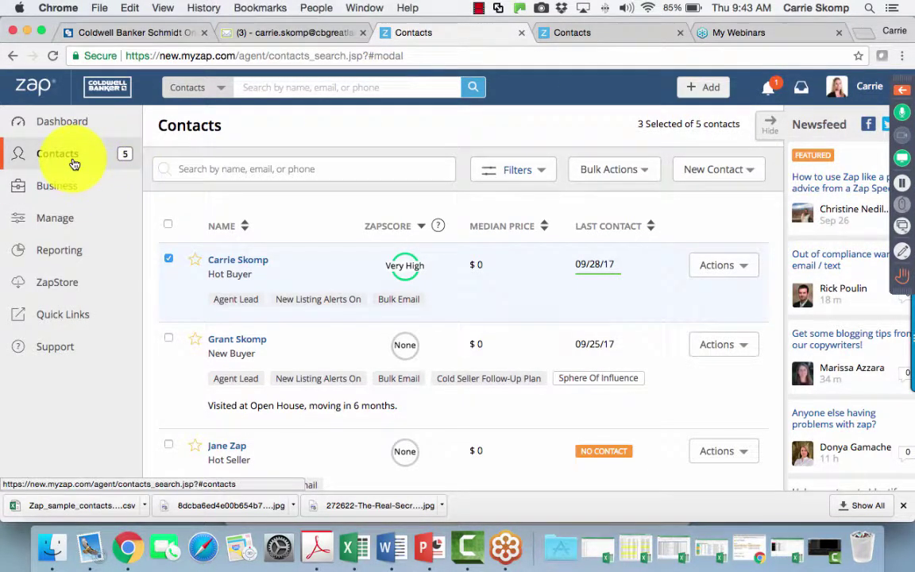
Step: Open the bulk contact import page for a look and return to the contacts list
left_click(605, 178)
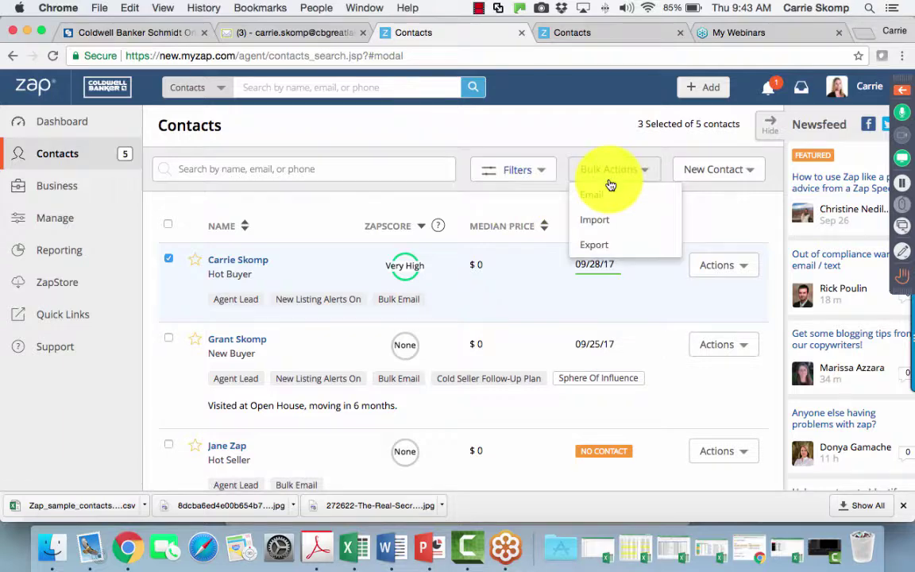
left_click(608, 221)
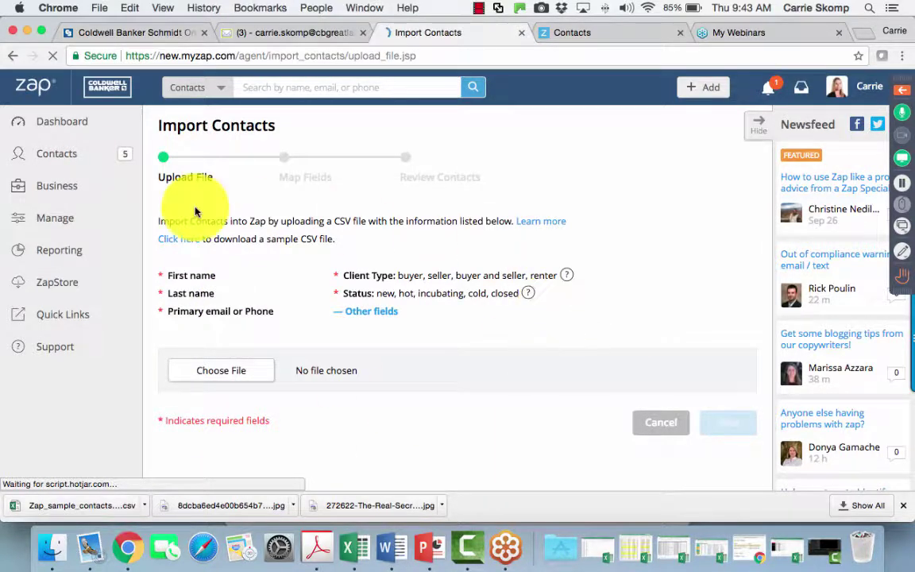
left_click(48, 155)
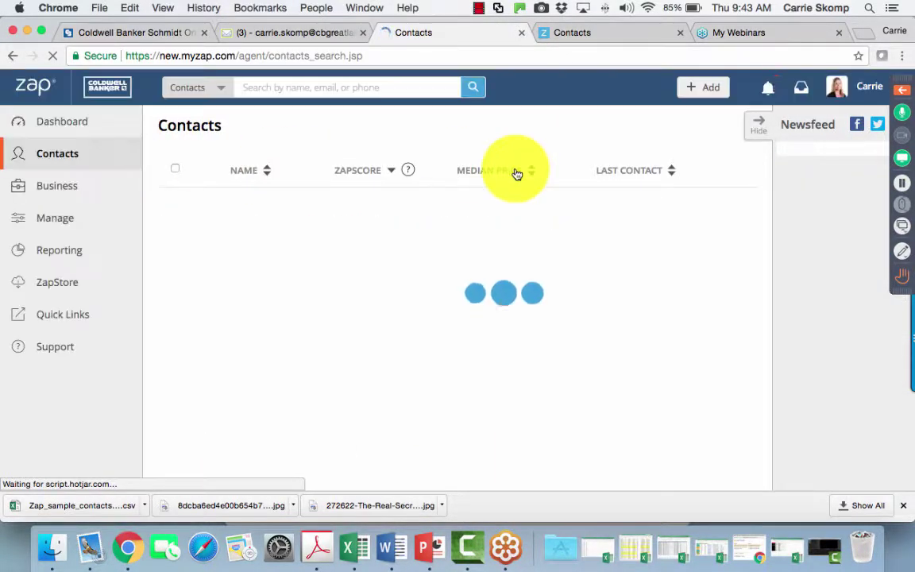
Step: Compare the bulk actions available with no contacts selected and with all contacts selected, leaving all contacts selected
left_click(634, 170)
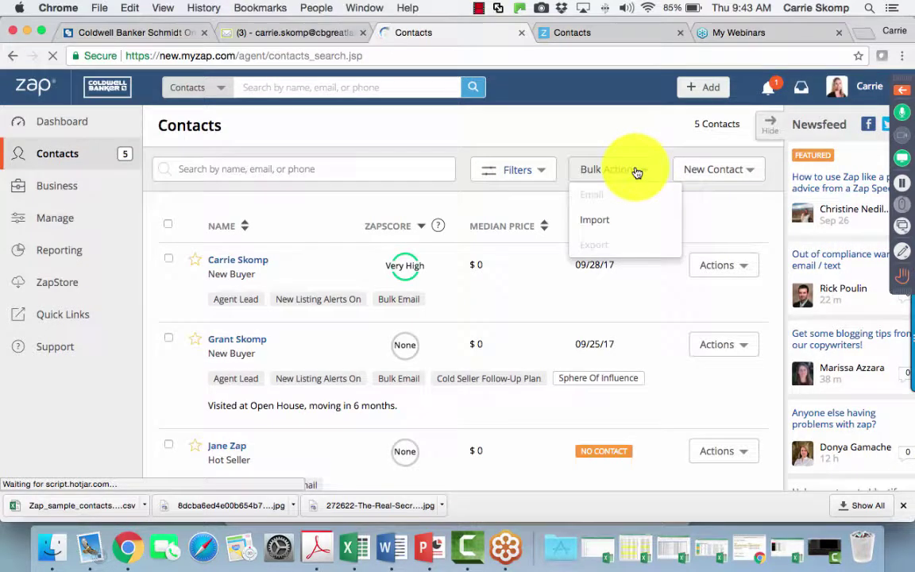
left_click(168, 224)
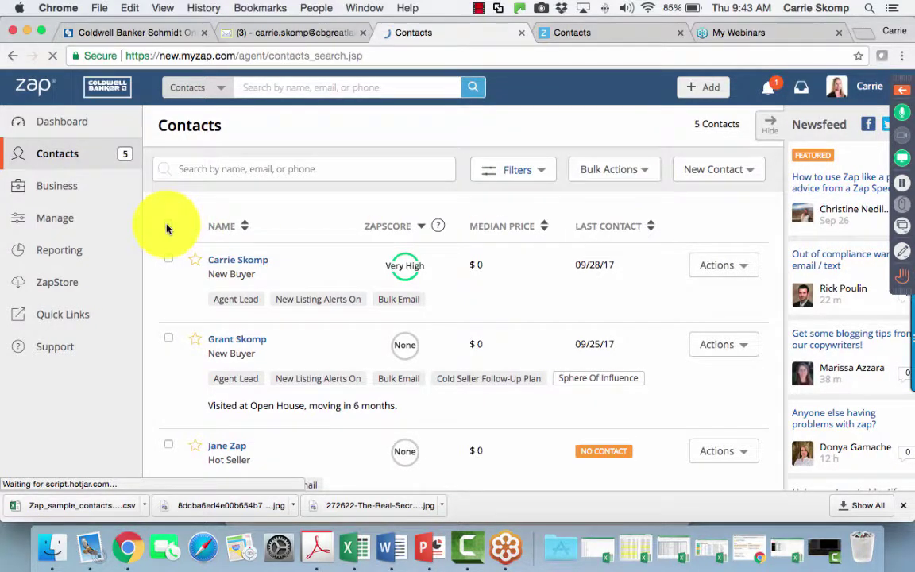
left_click(623, 174)
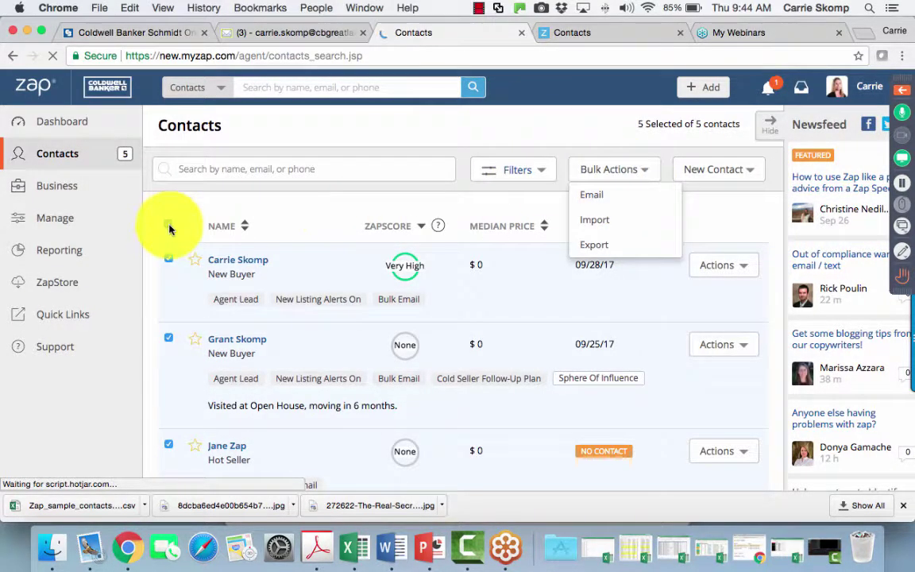
left_click(167, 224)
left_click(644, 171)
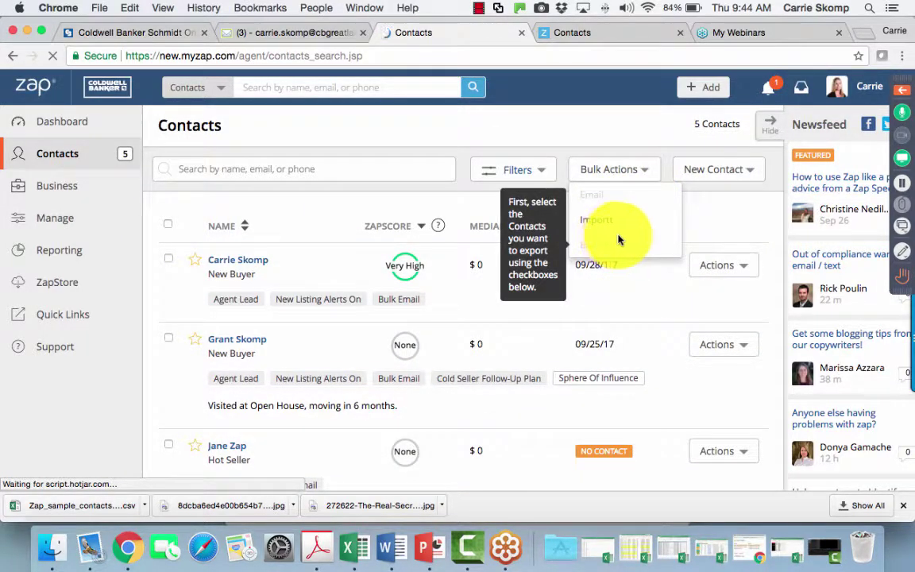
left_click(168, 224)
left_click(651, 173)
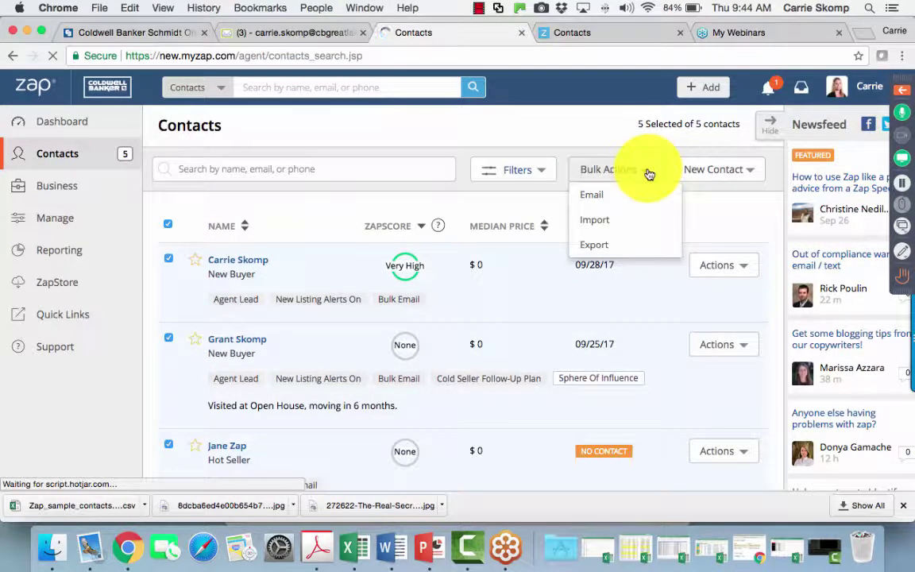
Step: Switch to the GoToWebinar control panel and read the newest attendee questions, opening the "love the way you present!" entry
left_click(902, 89)
scroll(822, 203, "up", 1)
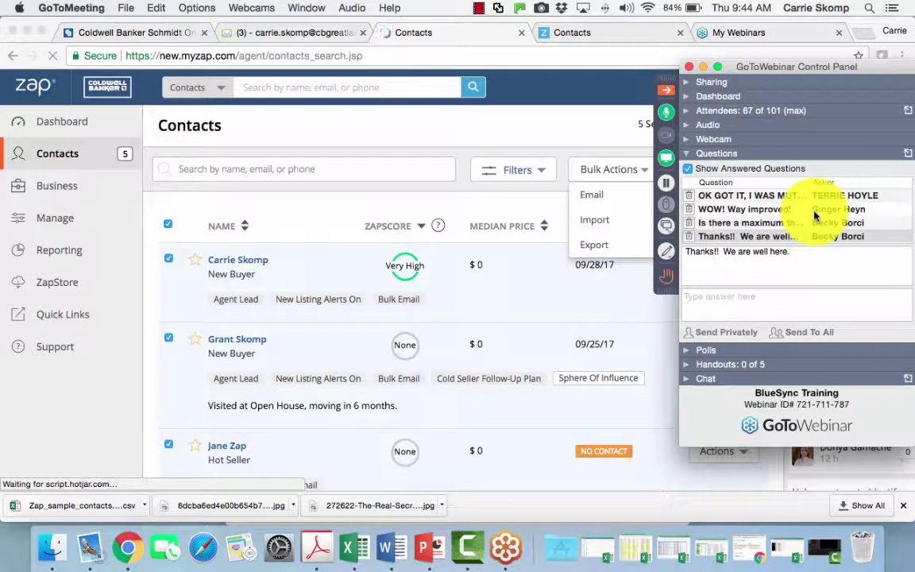
scroll(810, 215, "down", 2)
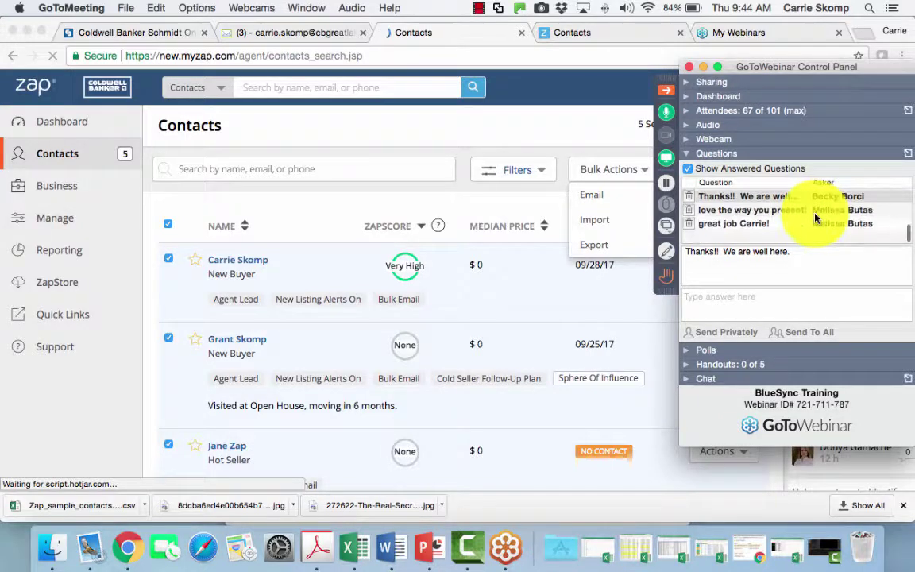
scroll(799, 221, "up", 1)
left_click(785, 223)
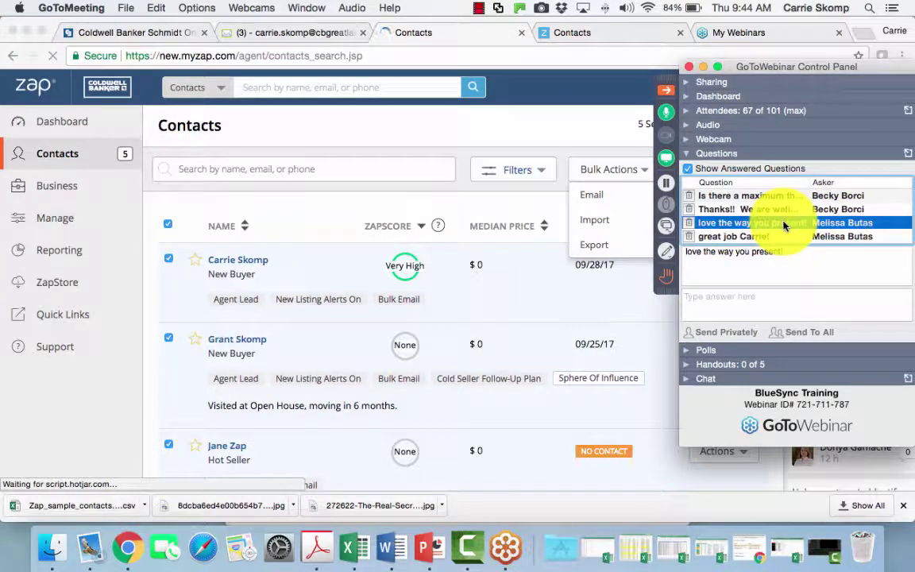